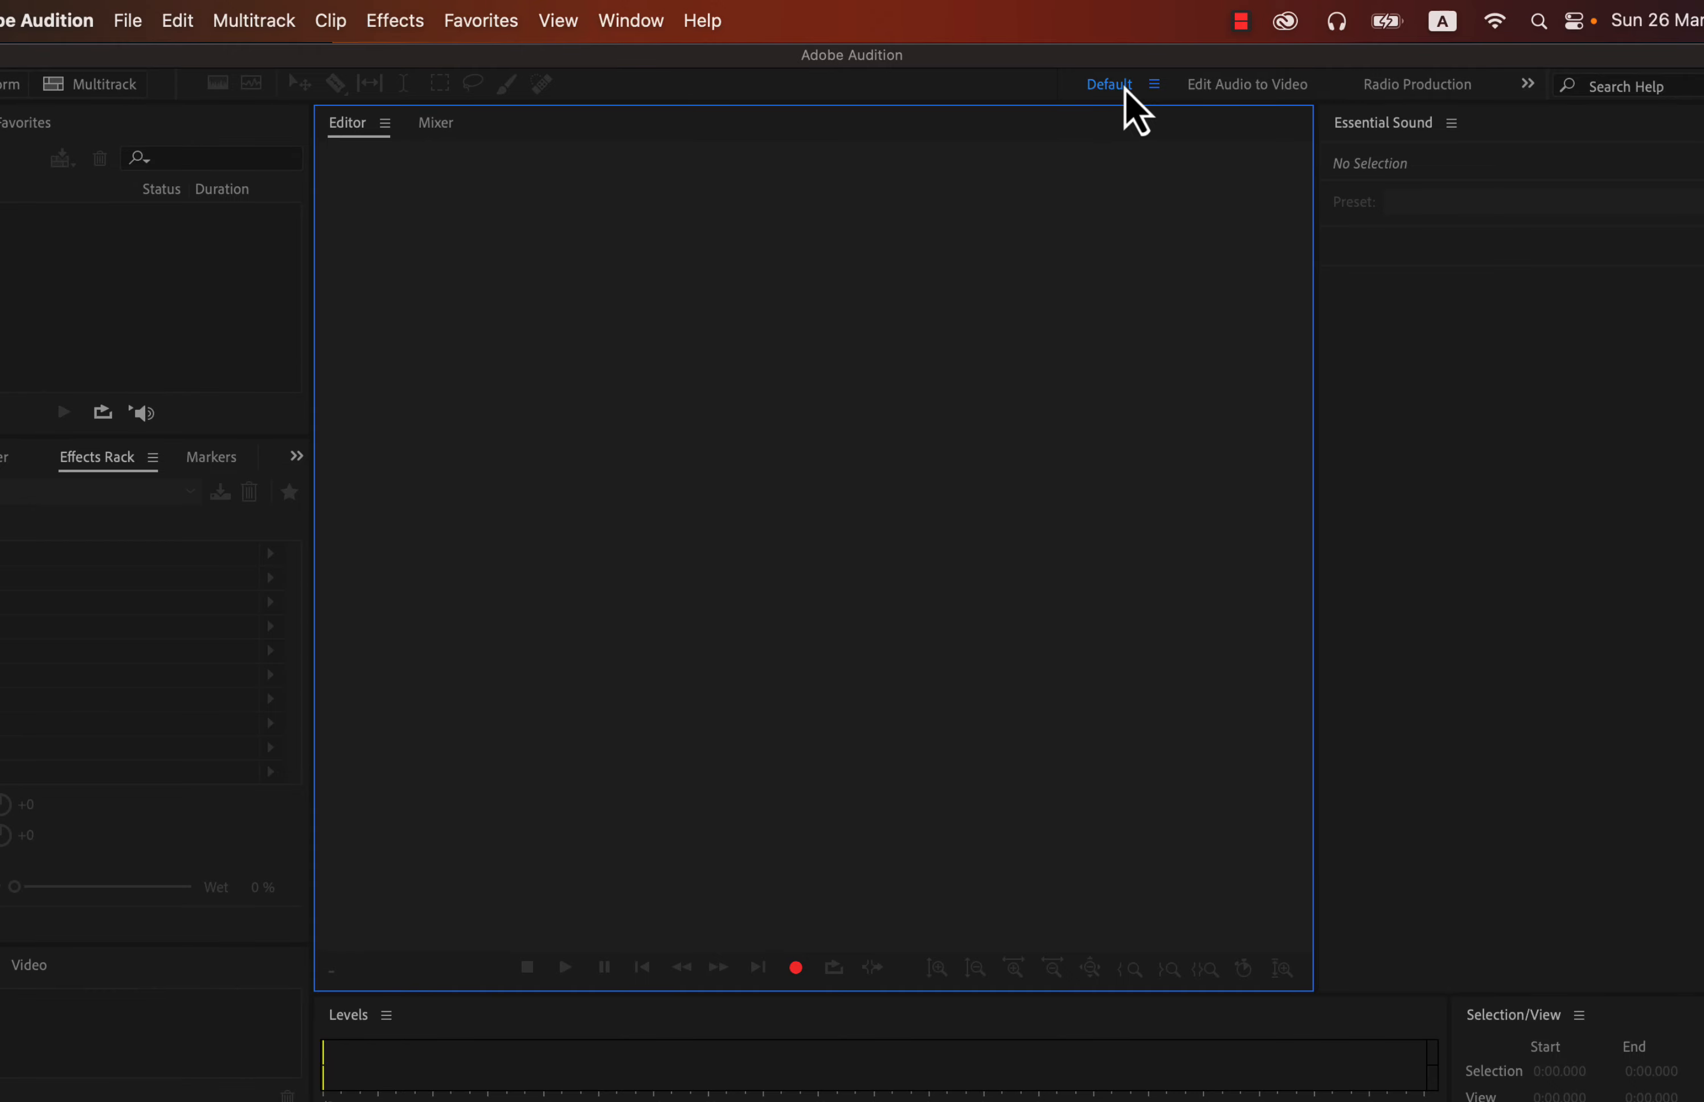
Step: Preview the Edit Audio to Video and Radio Production workspace layouts
left_click(1222, 94)
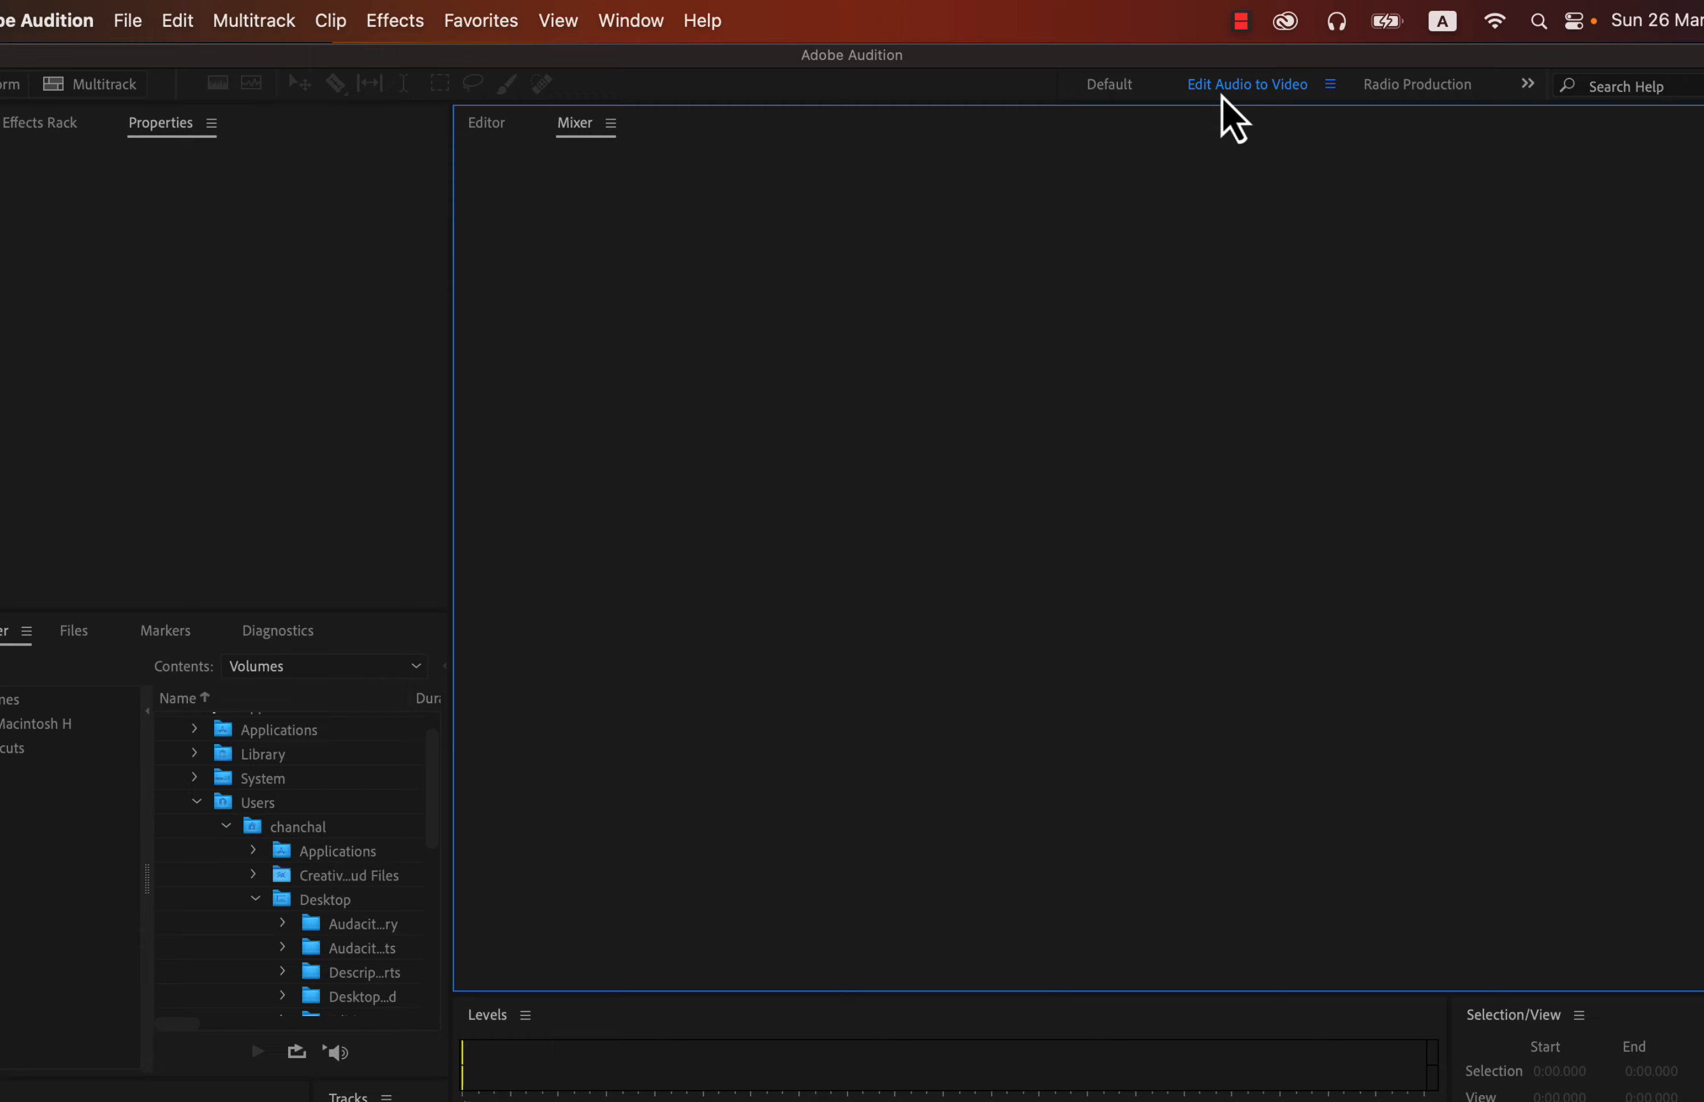
left_click(1401, 95)
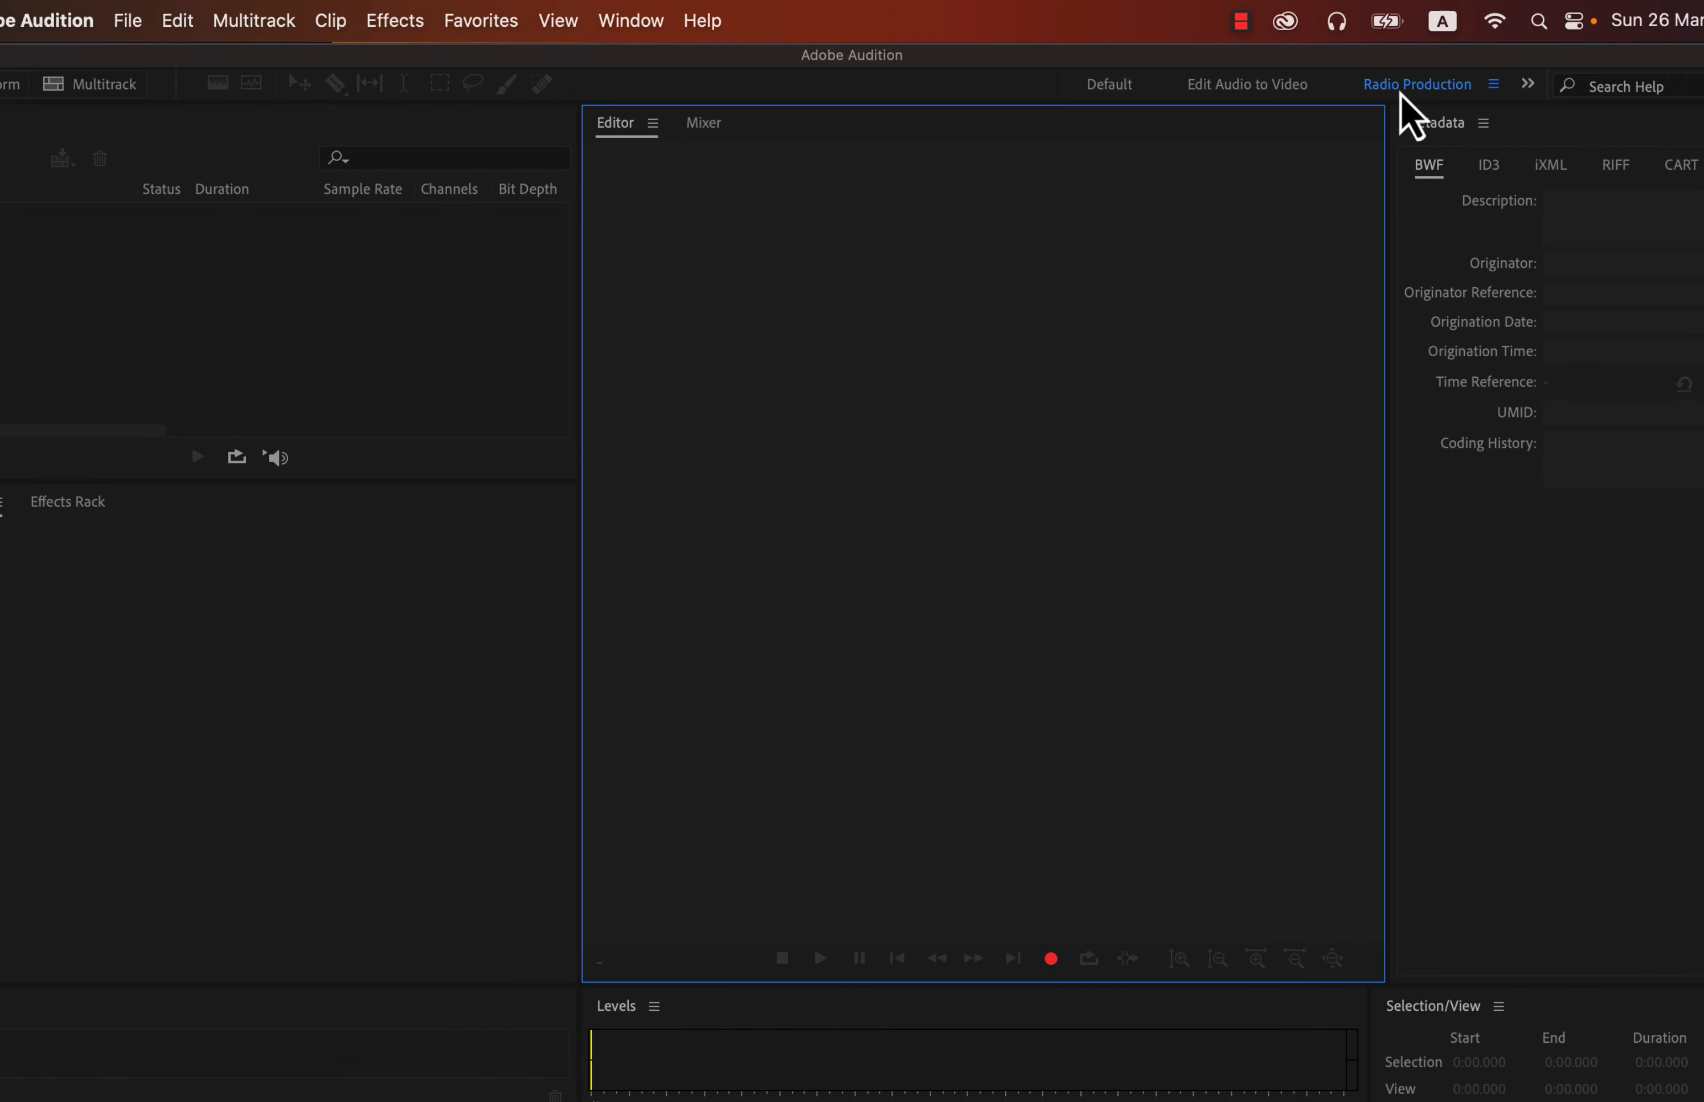
left_click(1248, 95)
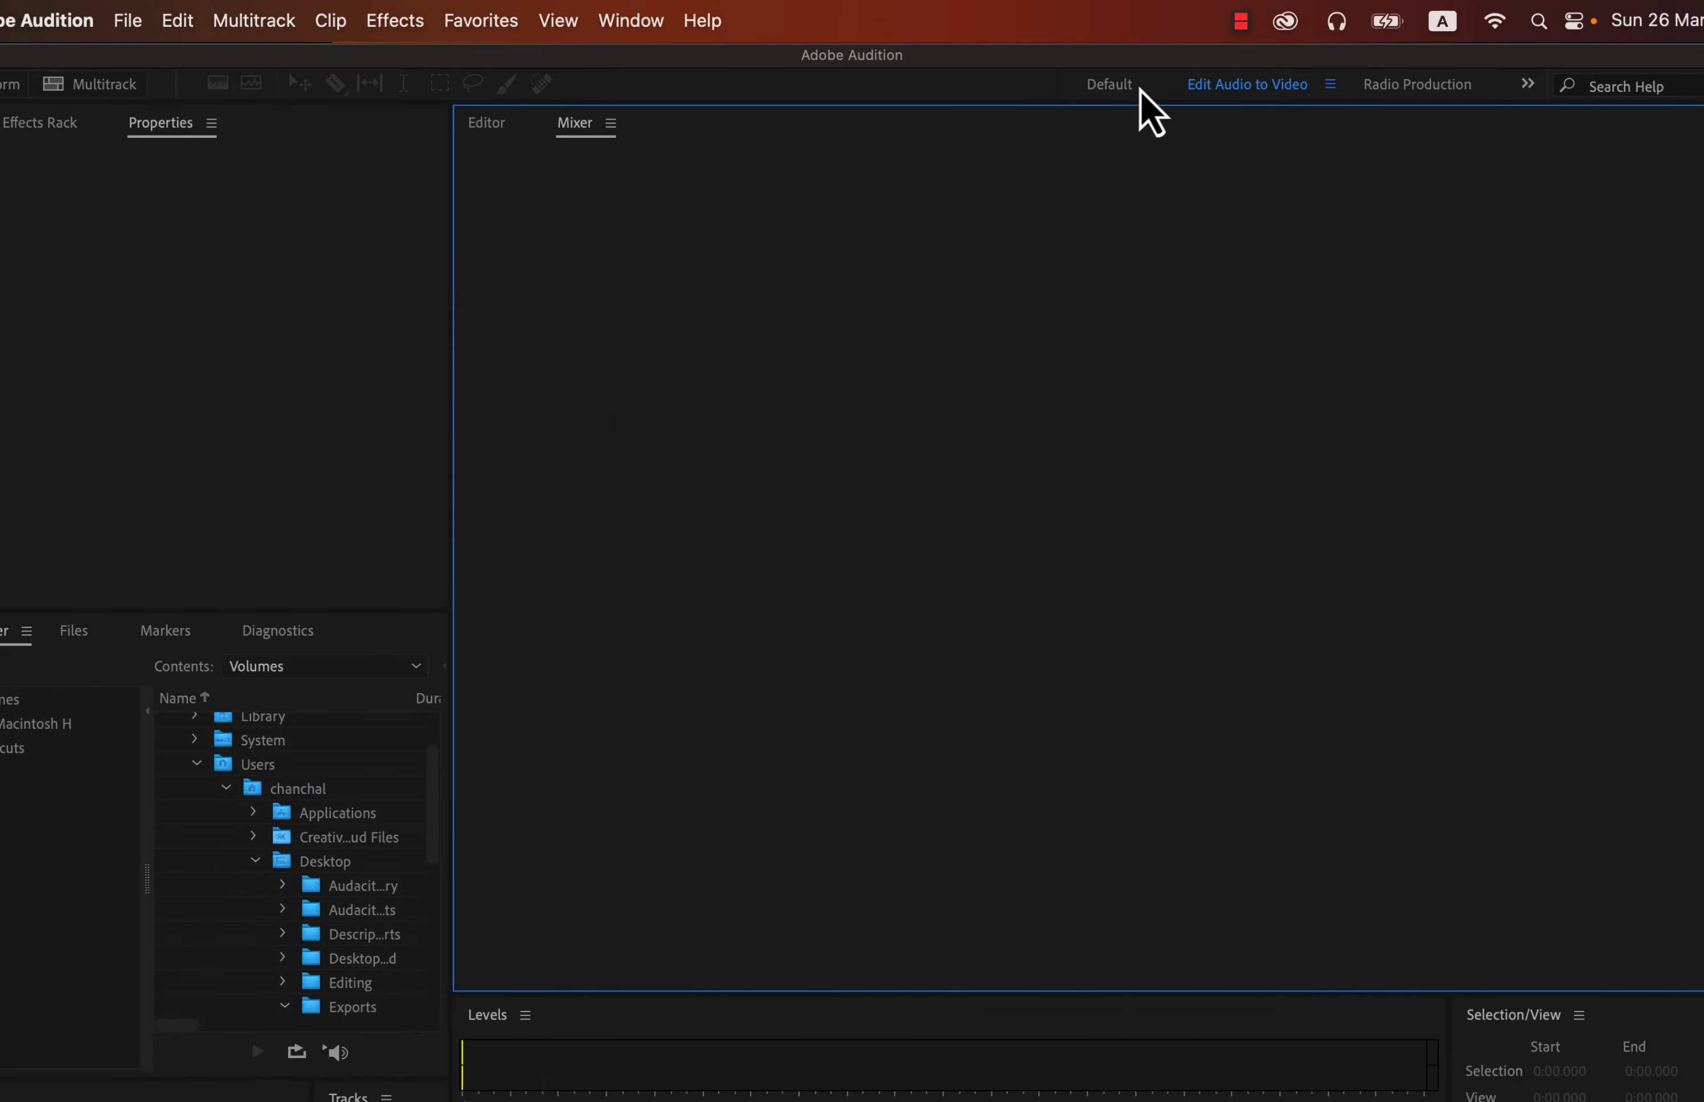
Step: Switch the layout back to the Default workspace
left_click(1108, 87)
left_click(648, 25)
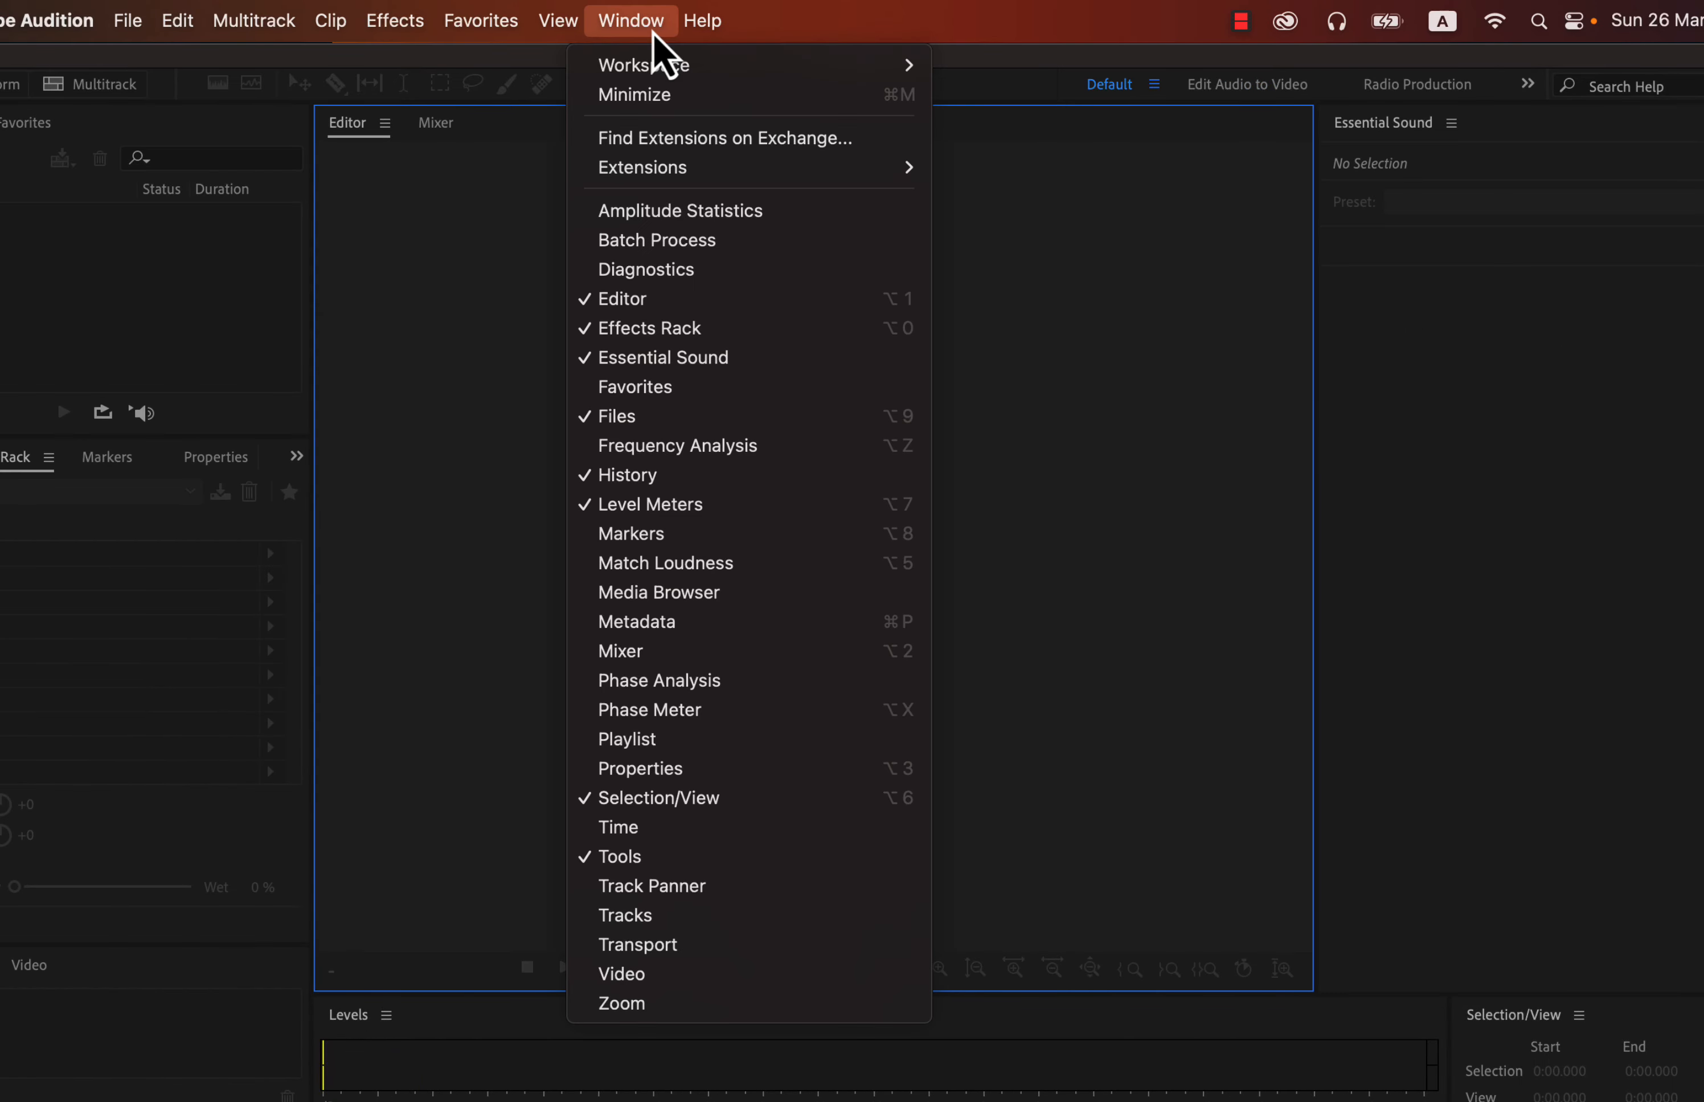
mouse_move(657, 68)
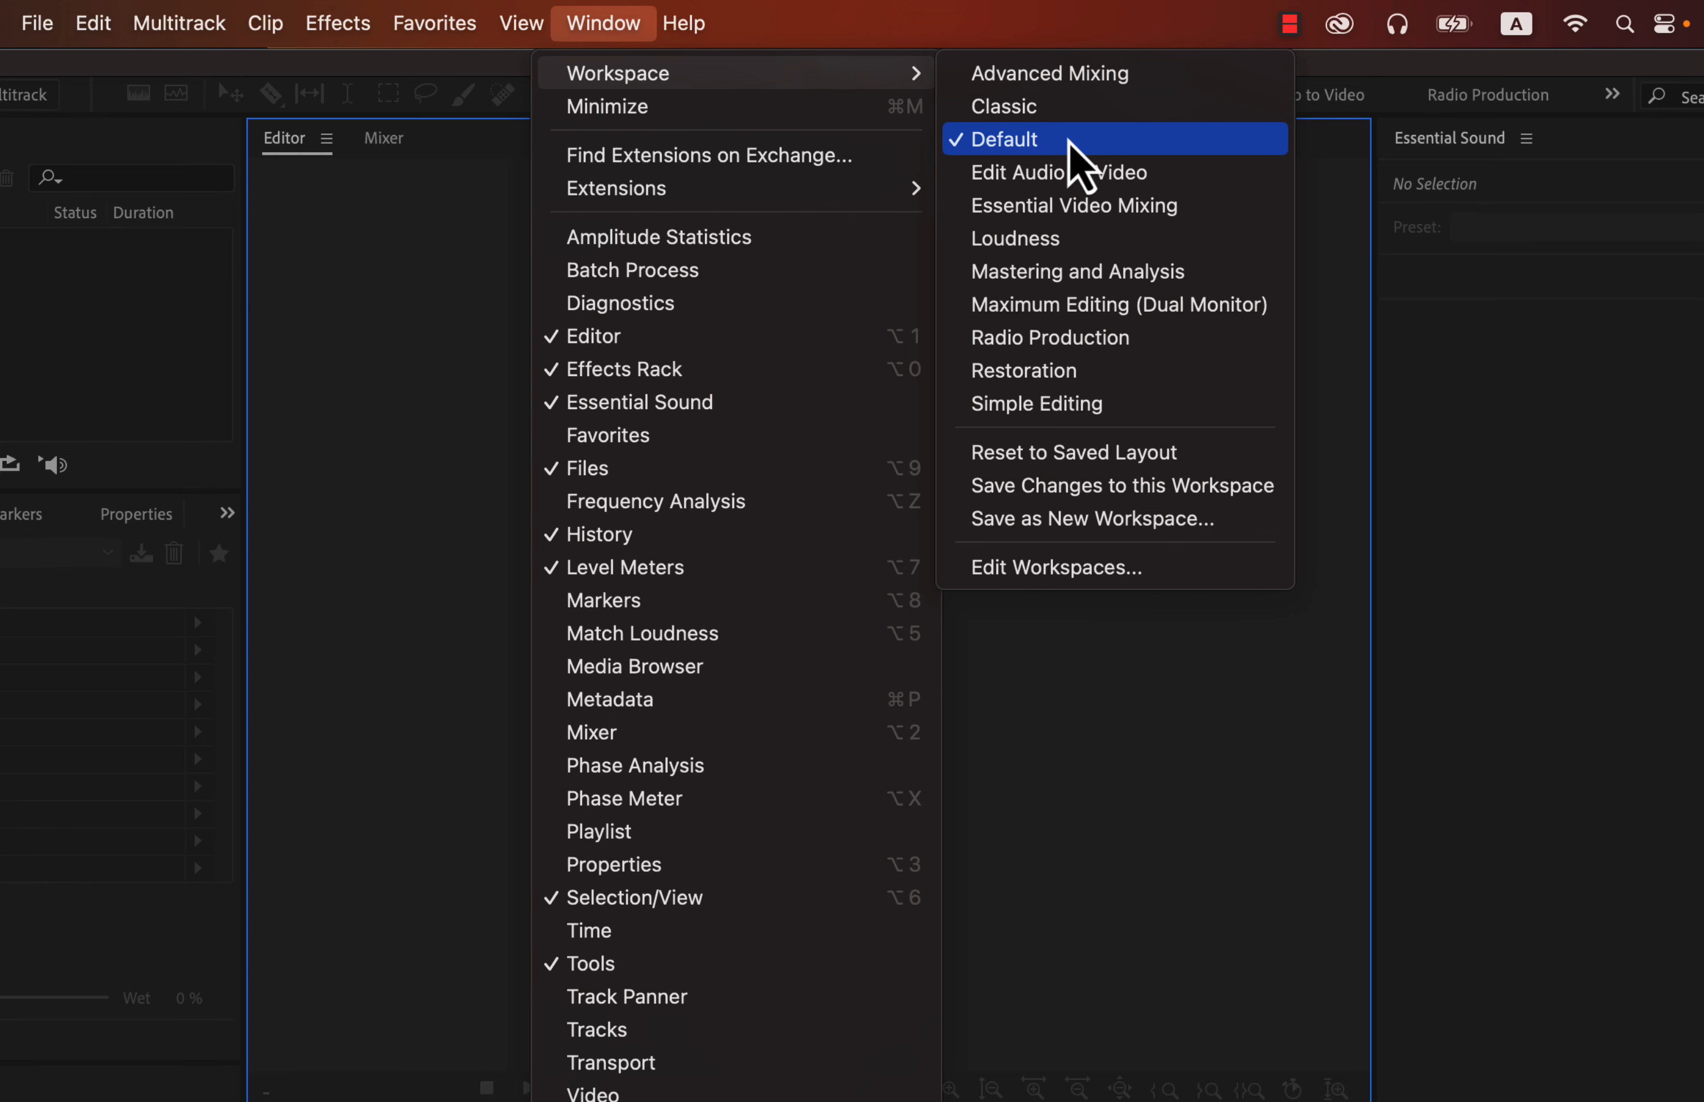
left_click(1070, 142)
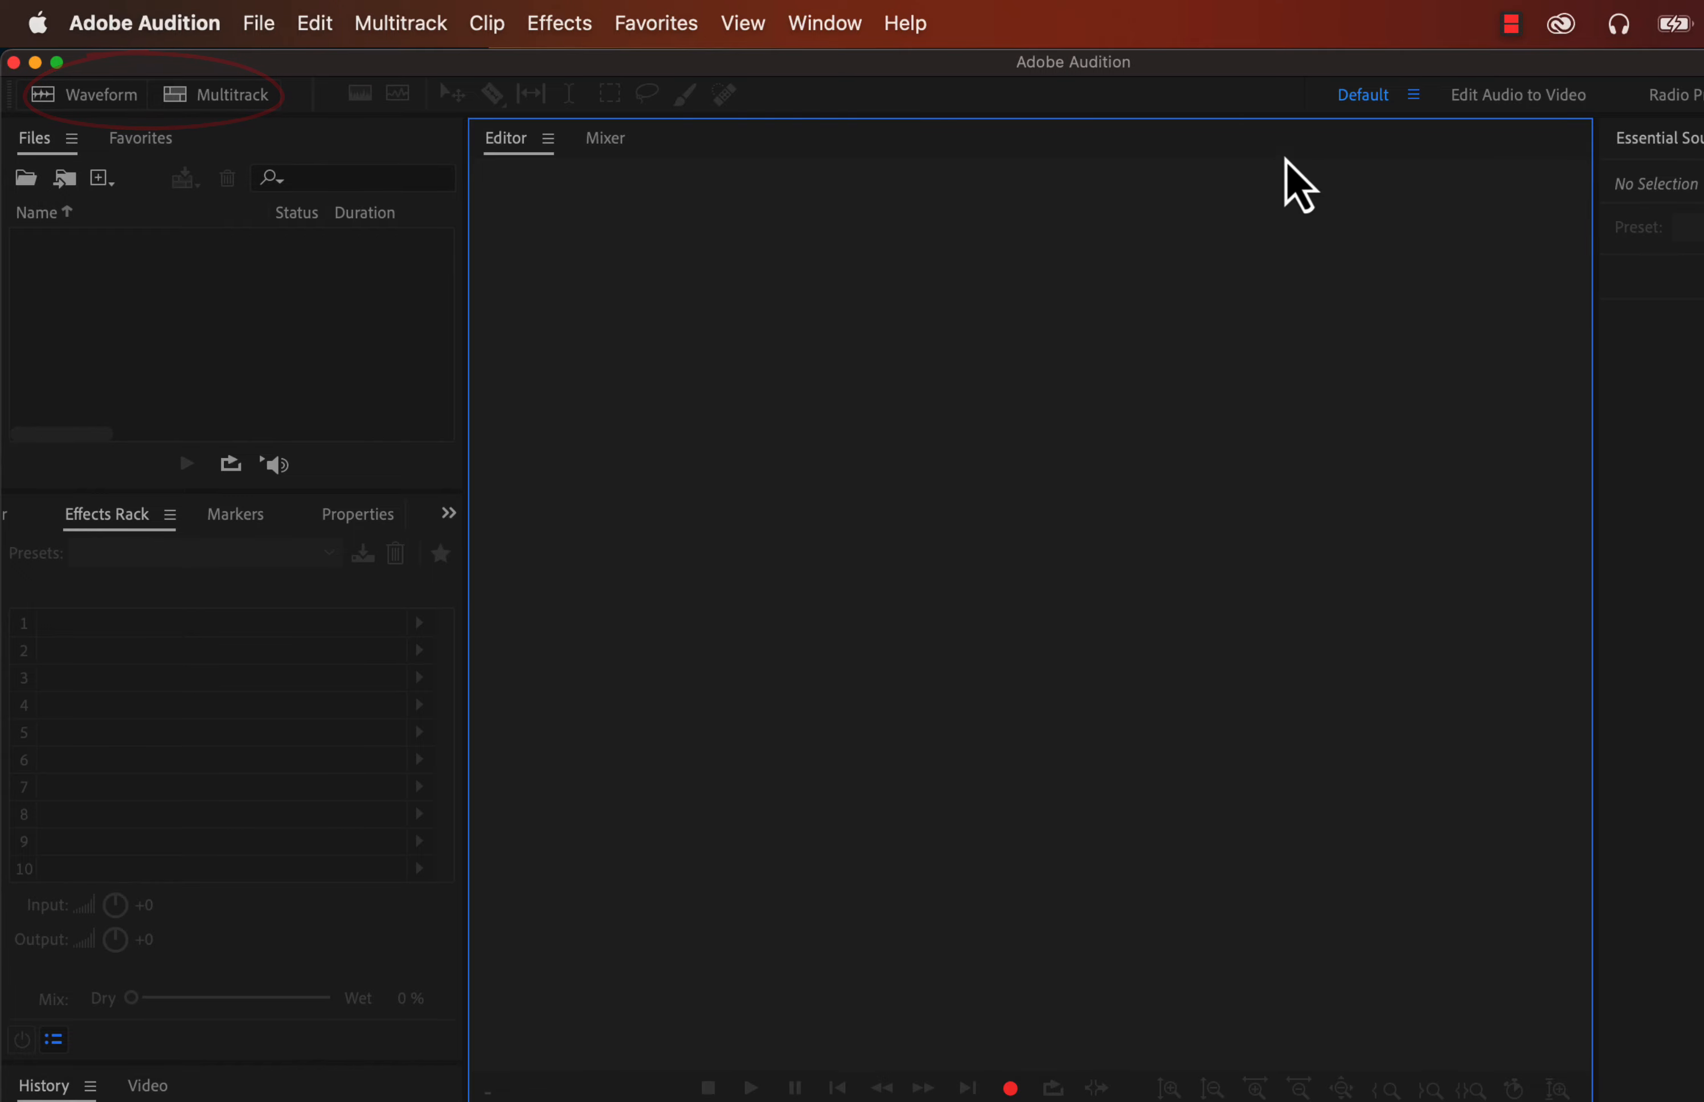
Step: Look at the settings for a new waveform audio file and a new multitrack session without creating either
left_click(77, 102)
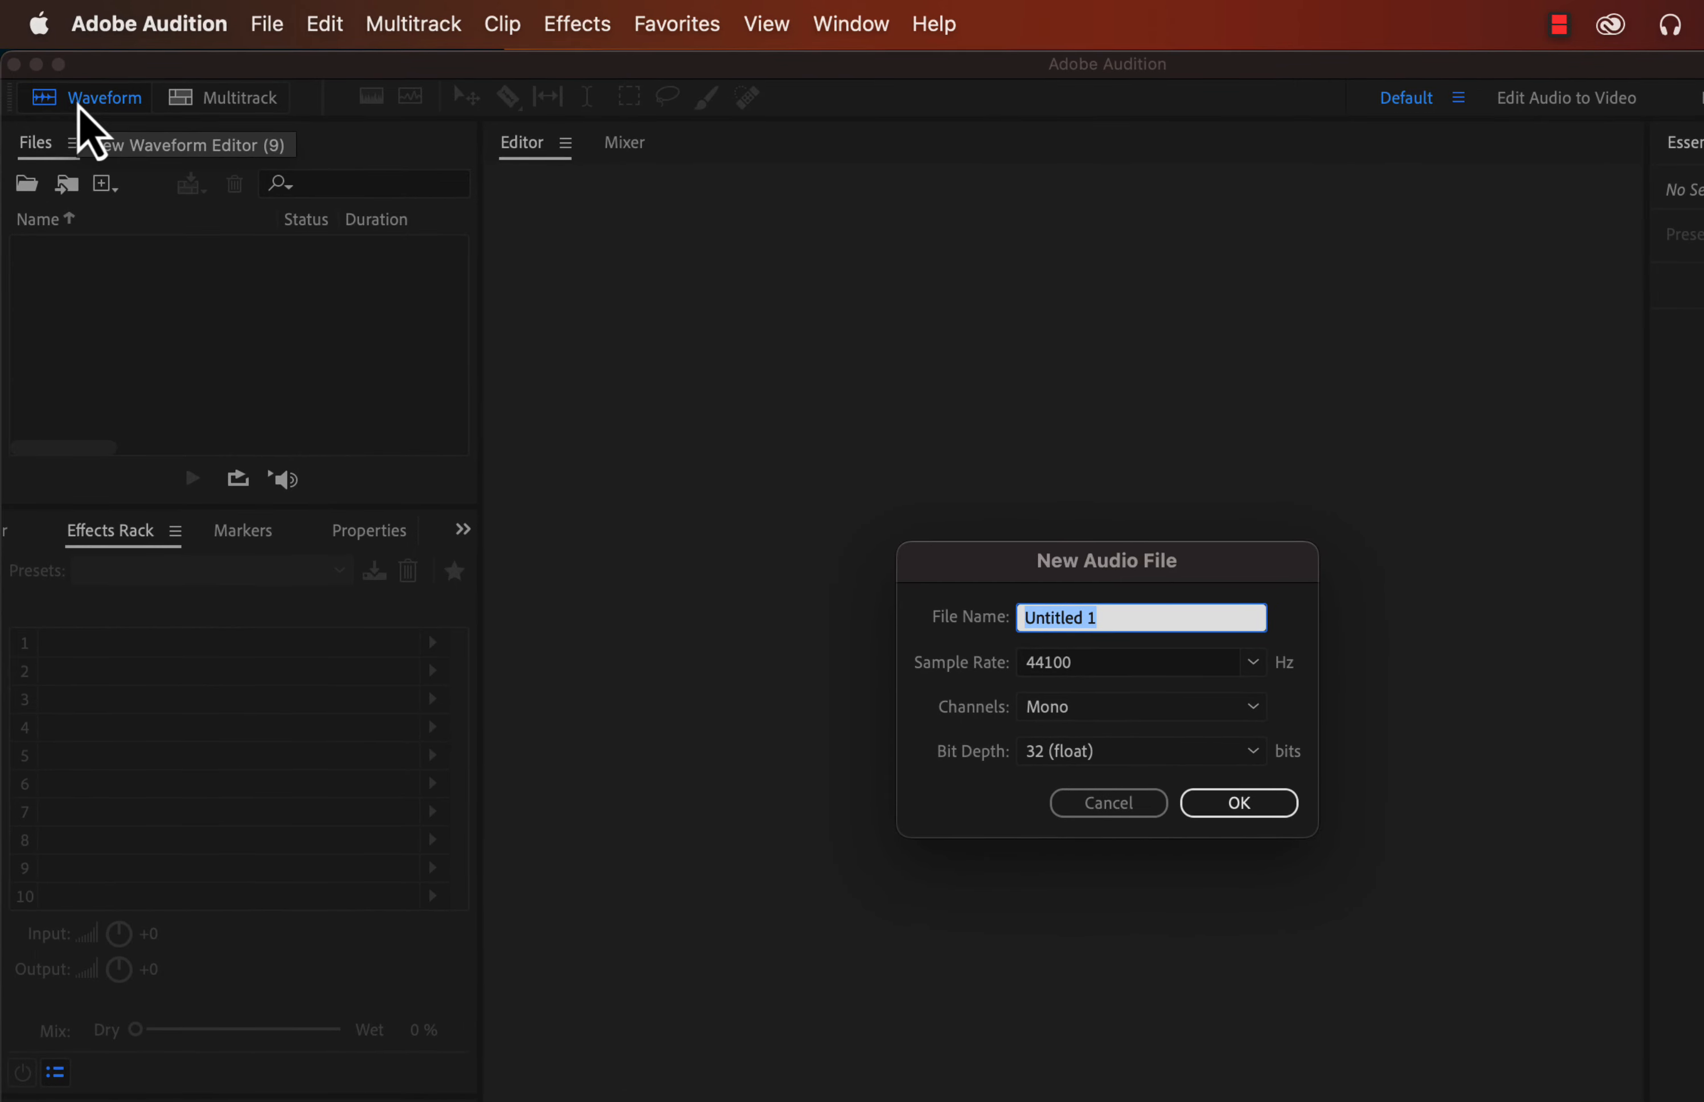
left_click(1089, 801)
left_click(230, 100)
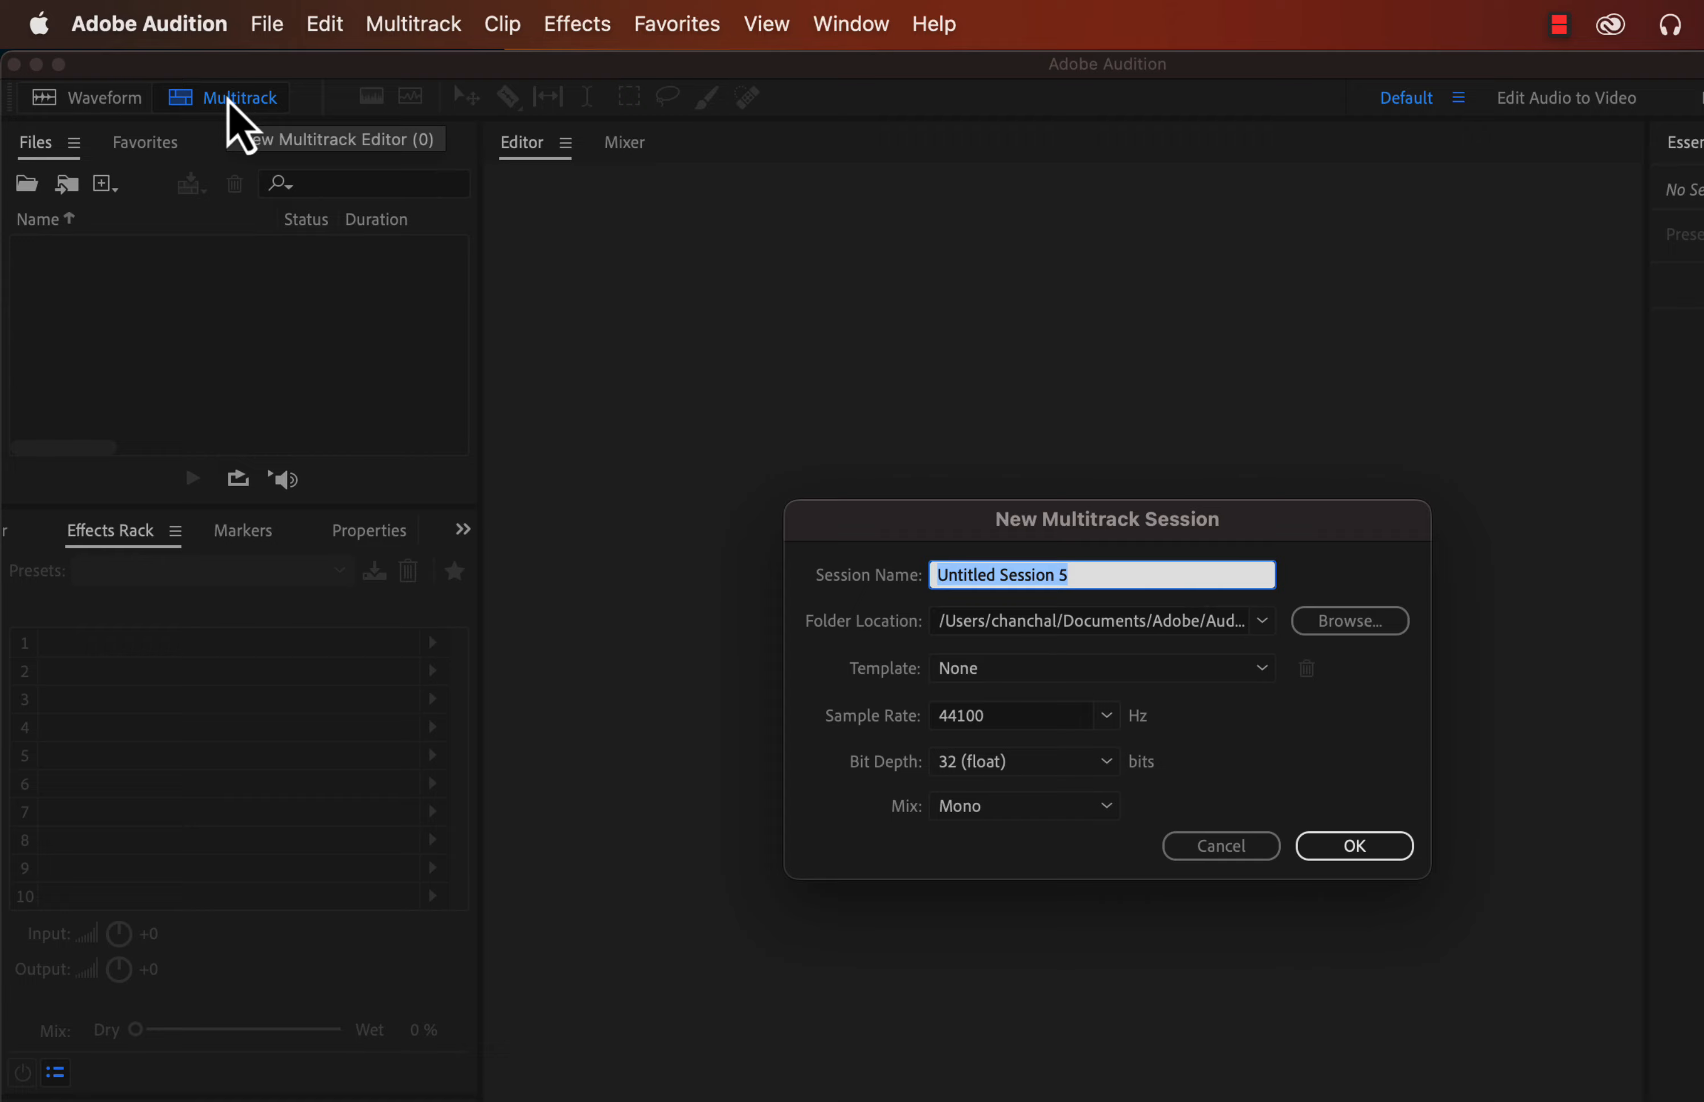
left_click(1210, 849)
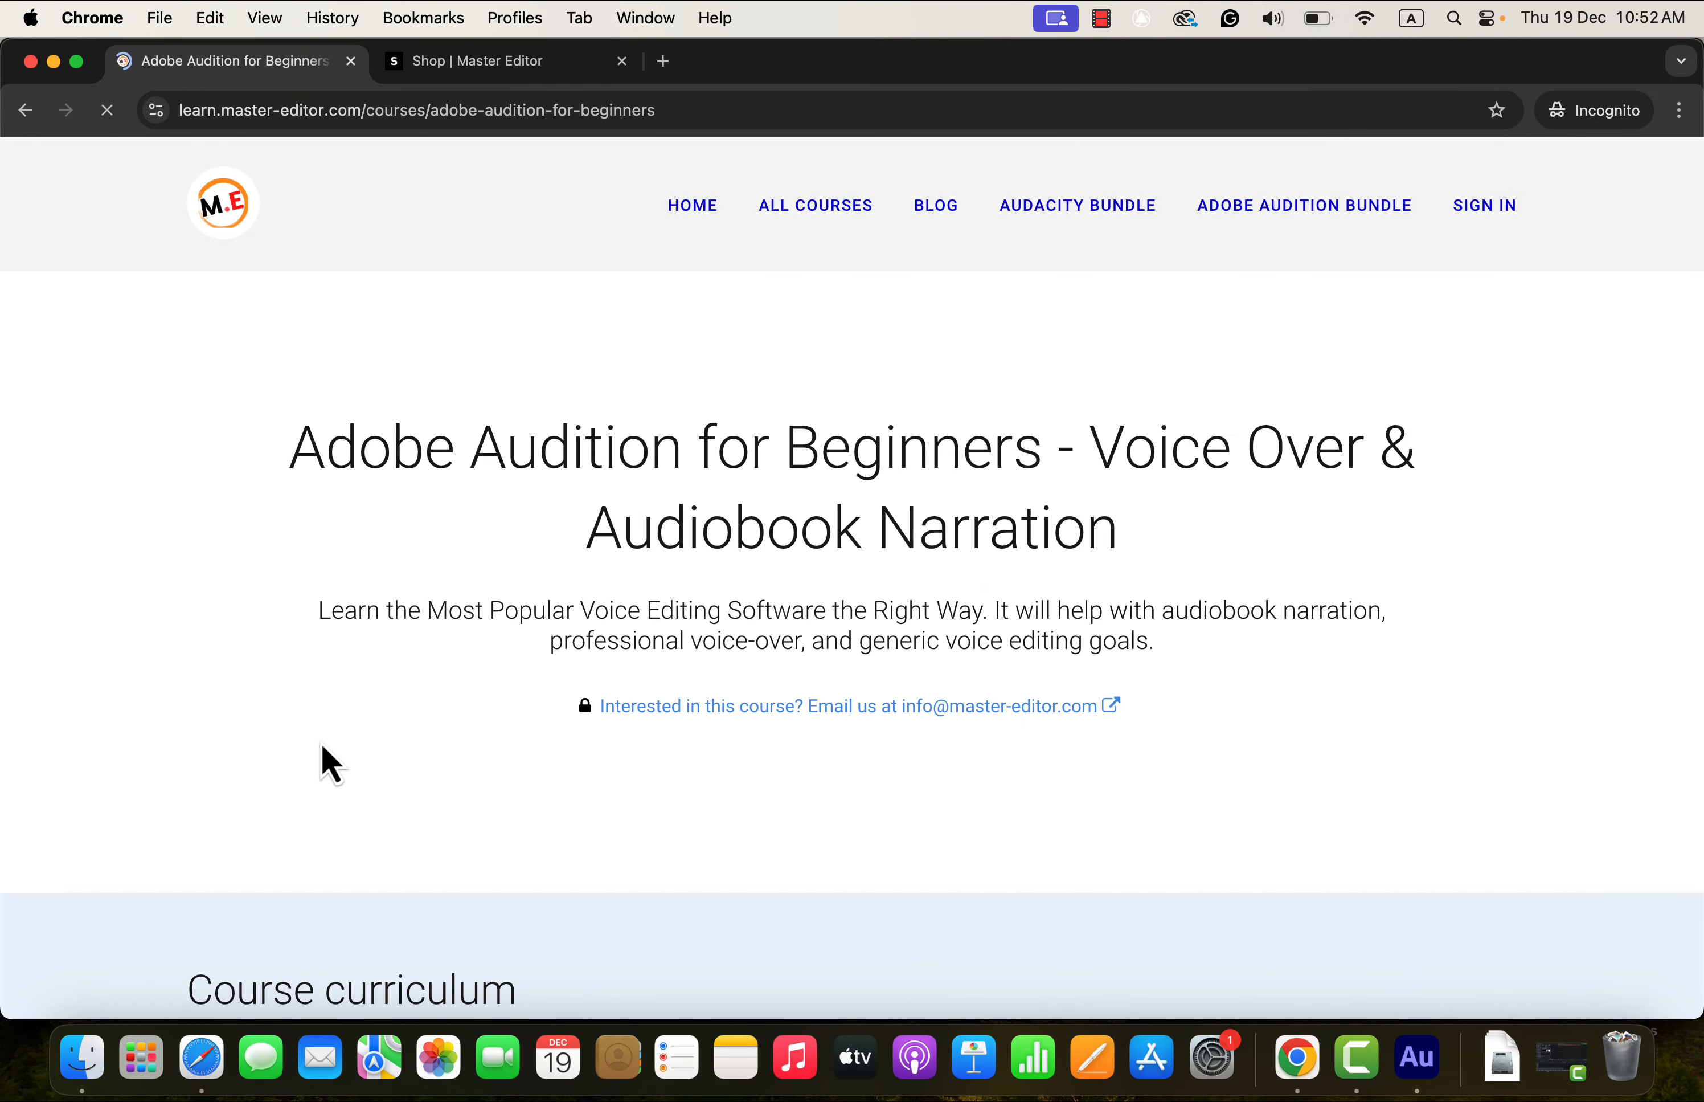
Step: Switch to Chrome and review the Adobe Audition for Beginners curriculum, its enrollment link and the Patreon course page
scroll(321, 745, "down", 5)
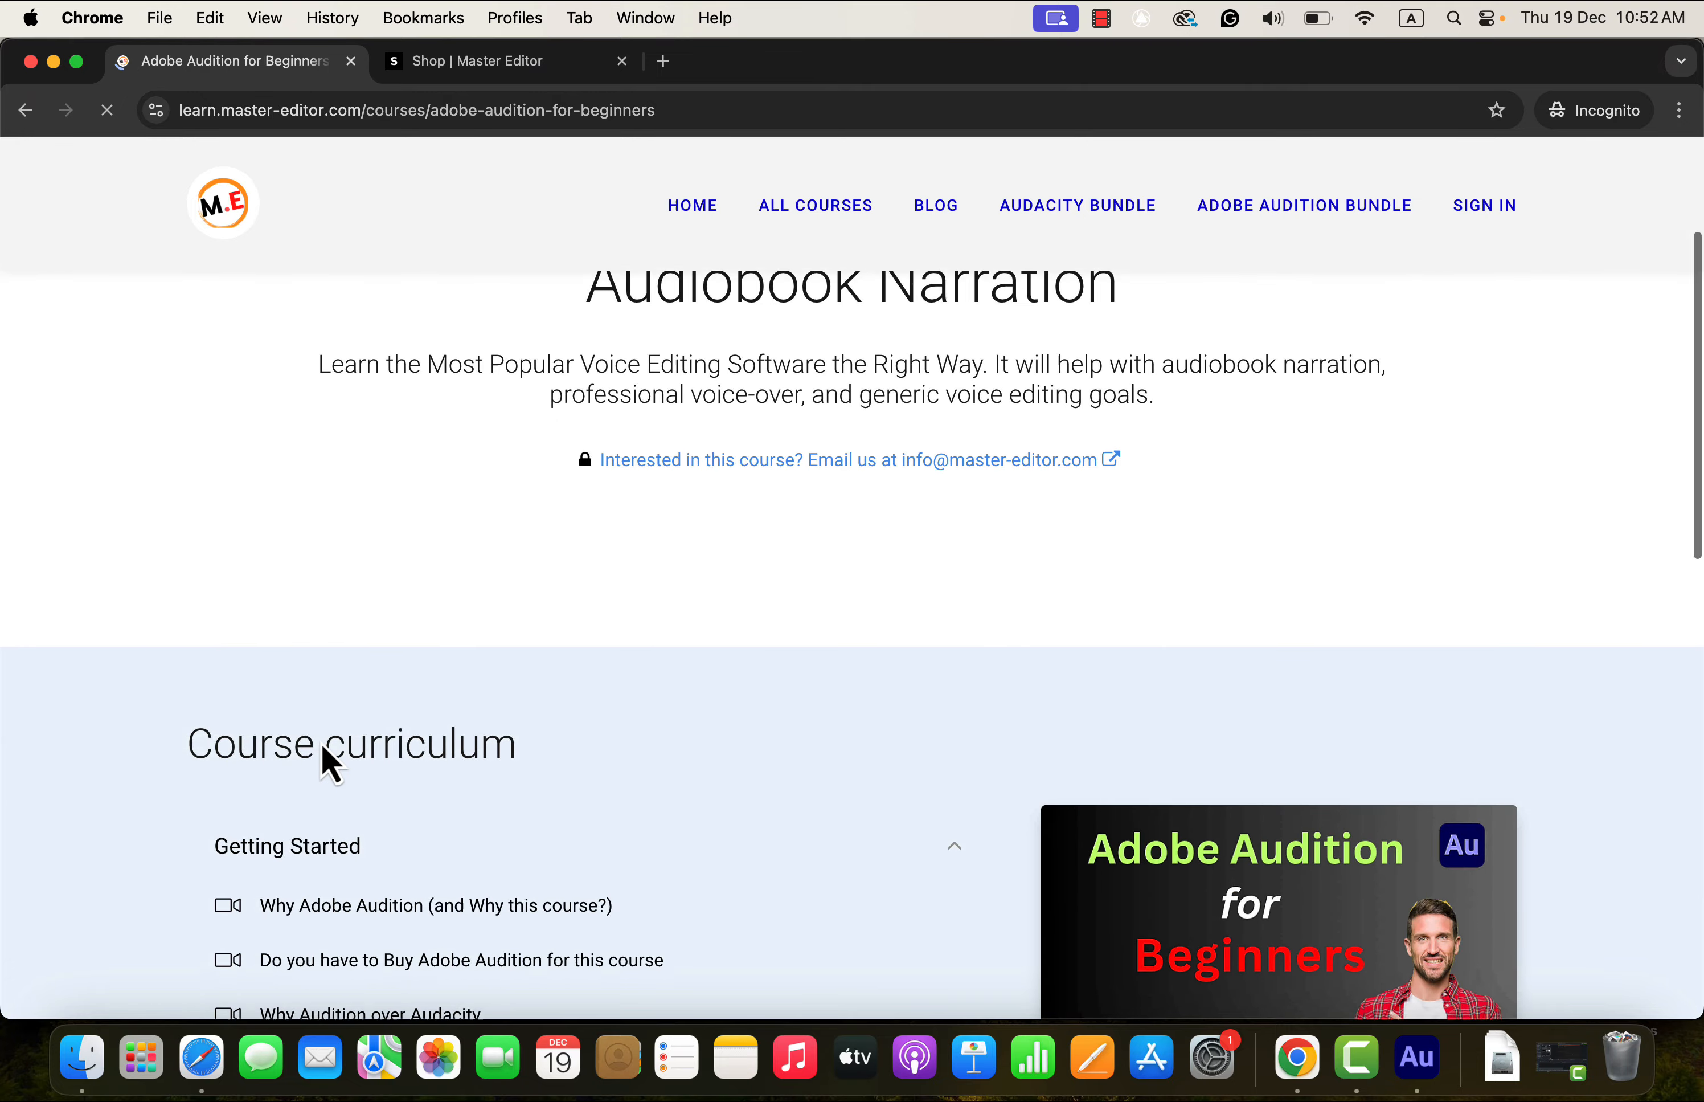
scroll(321, 745, "down", 8)
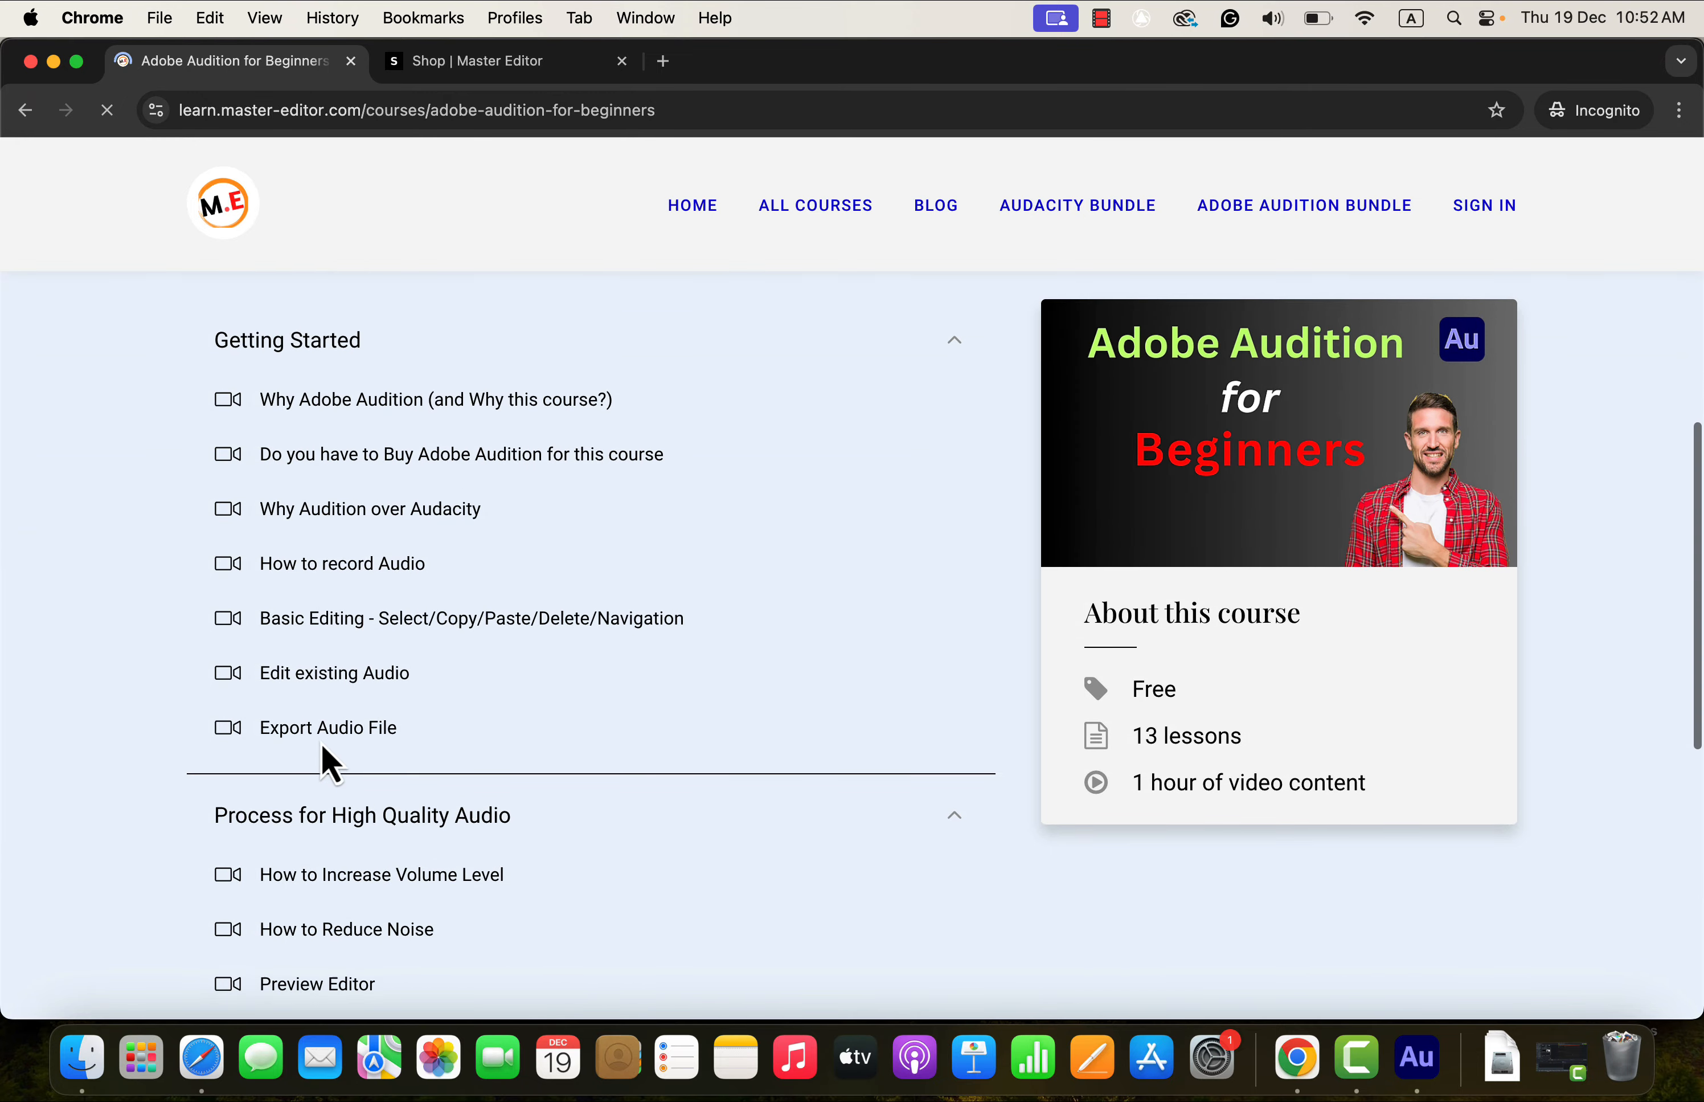
scroll(322, 745, "down", 11)
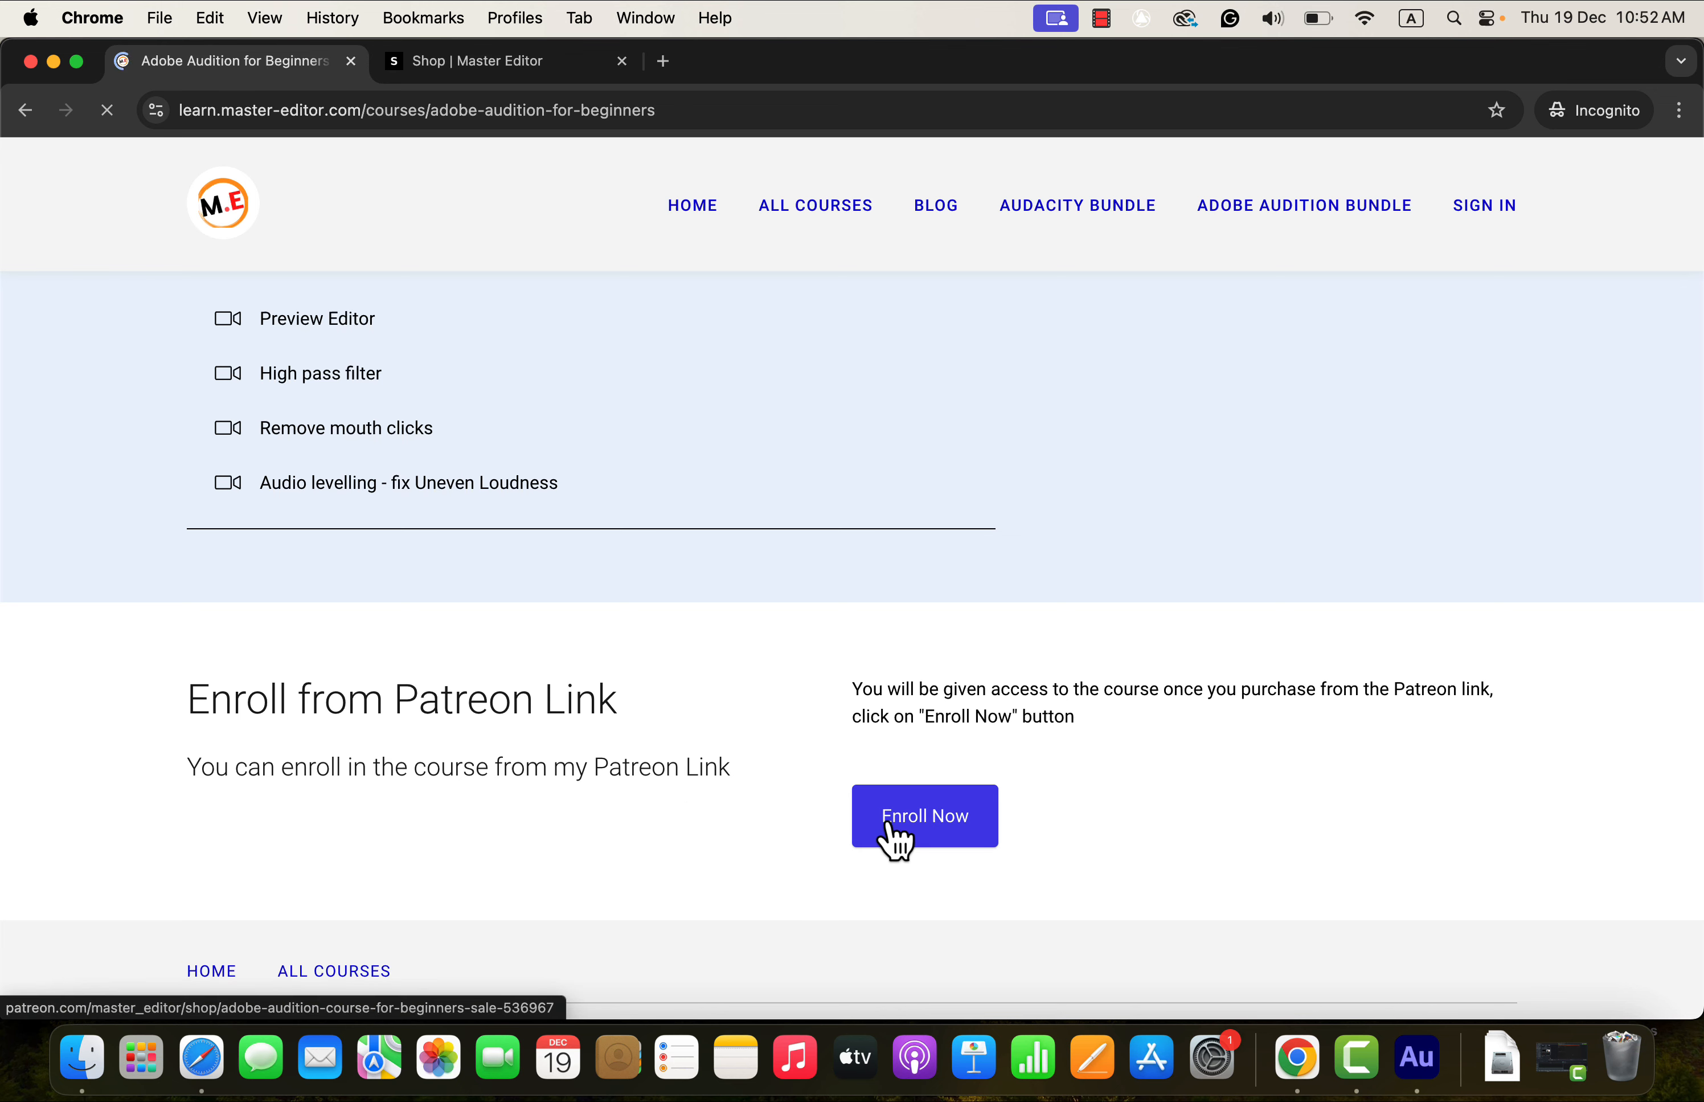
left_click(895, 834)
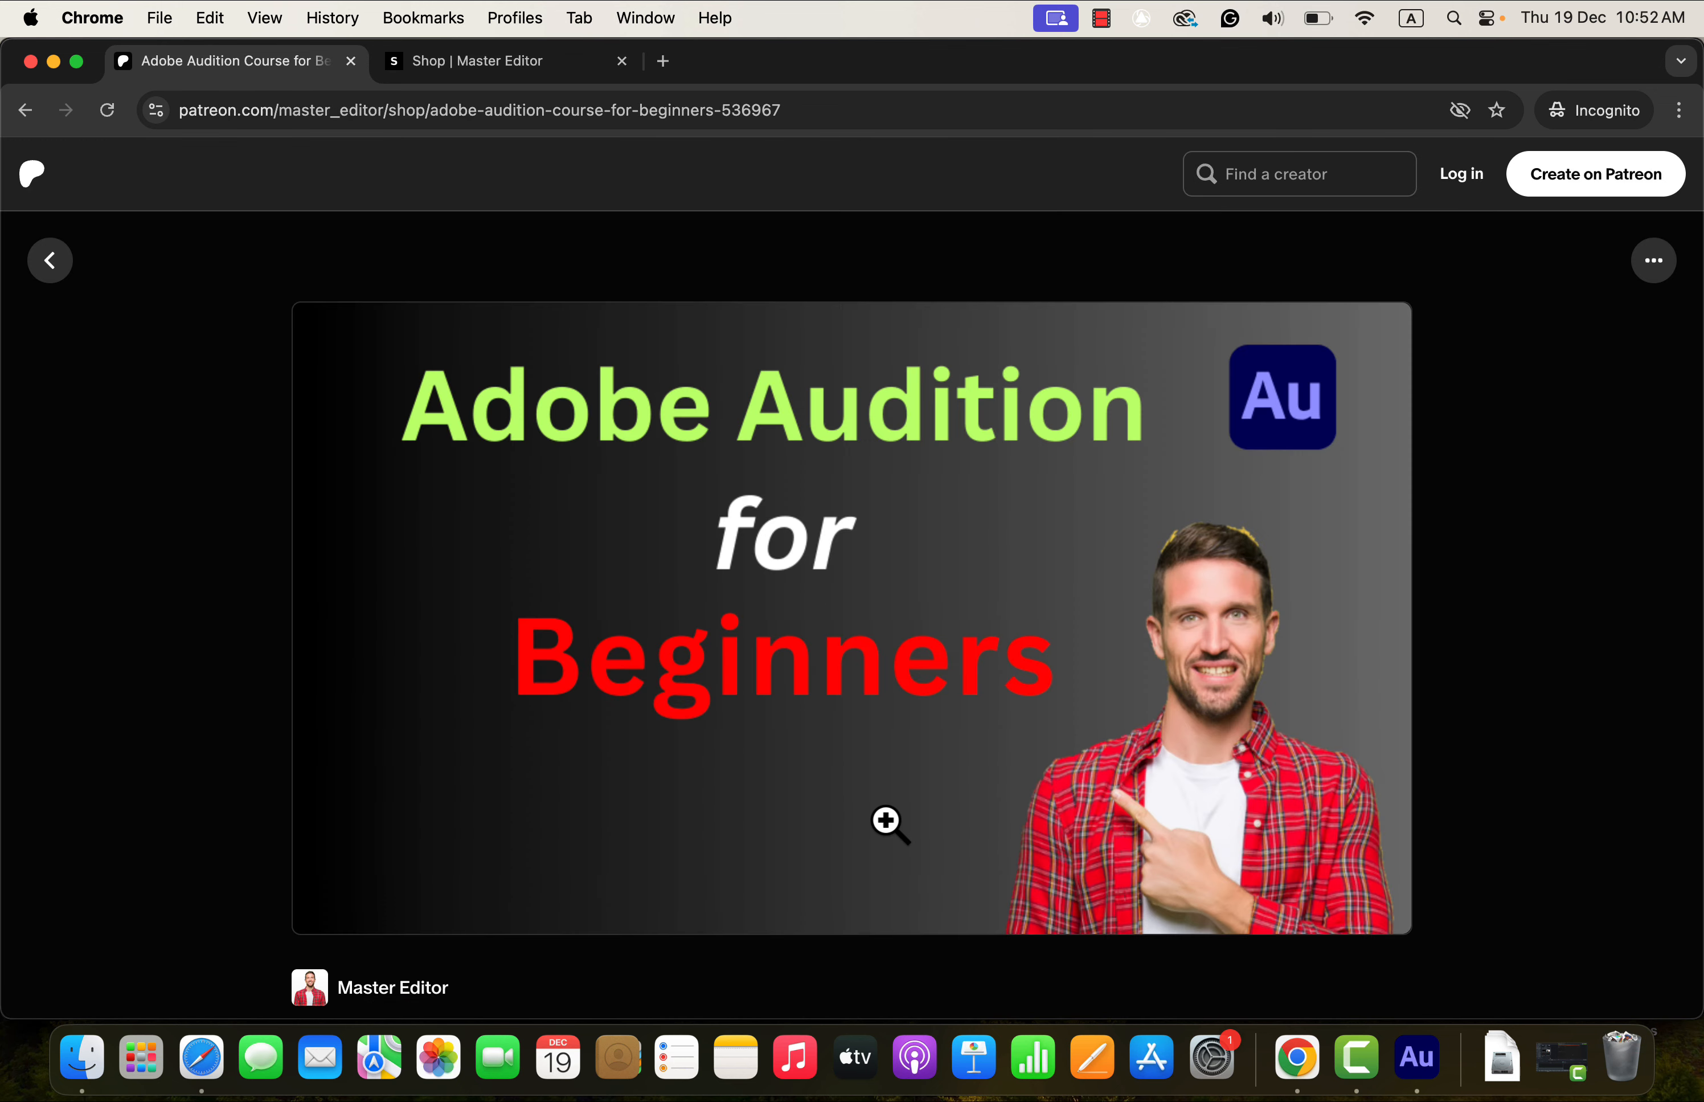
scroll(888, 824, "down", 3)
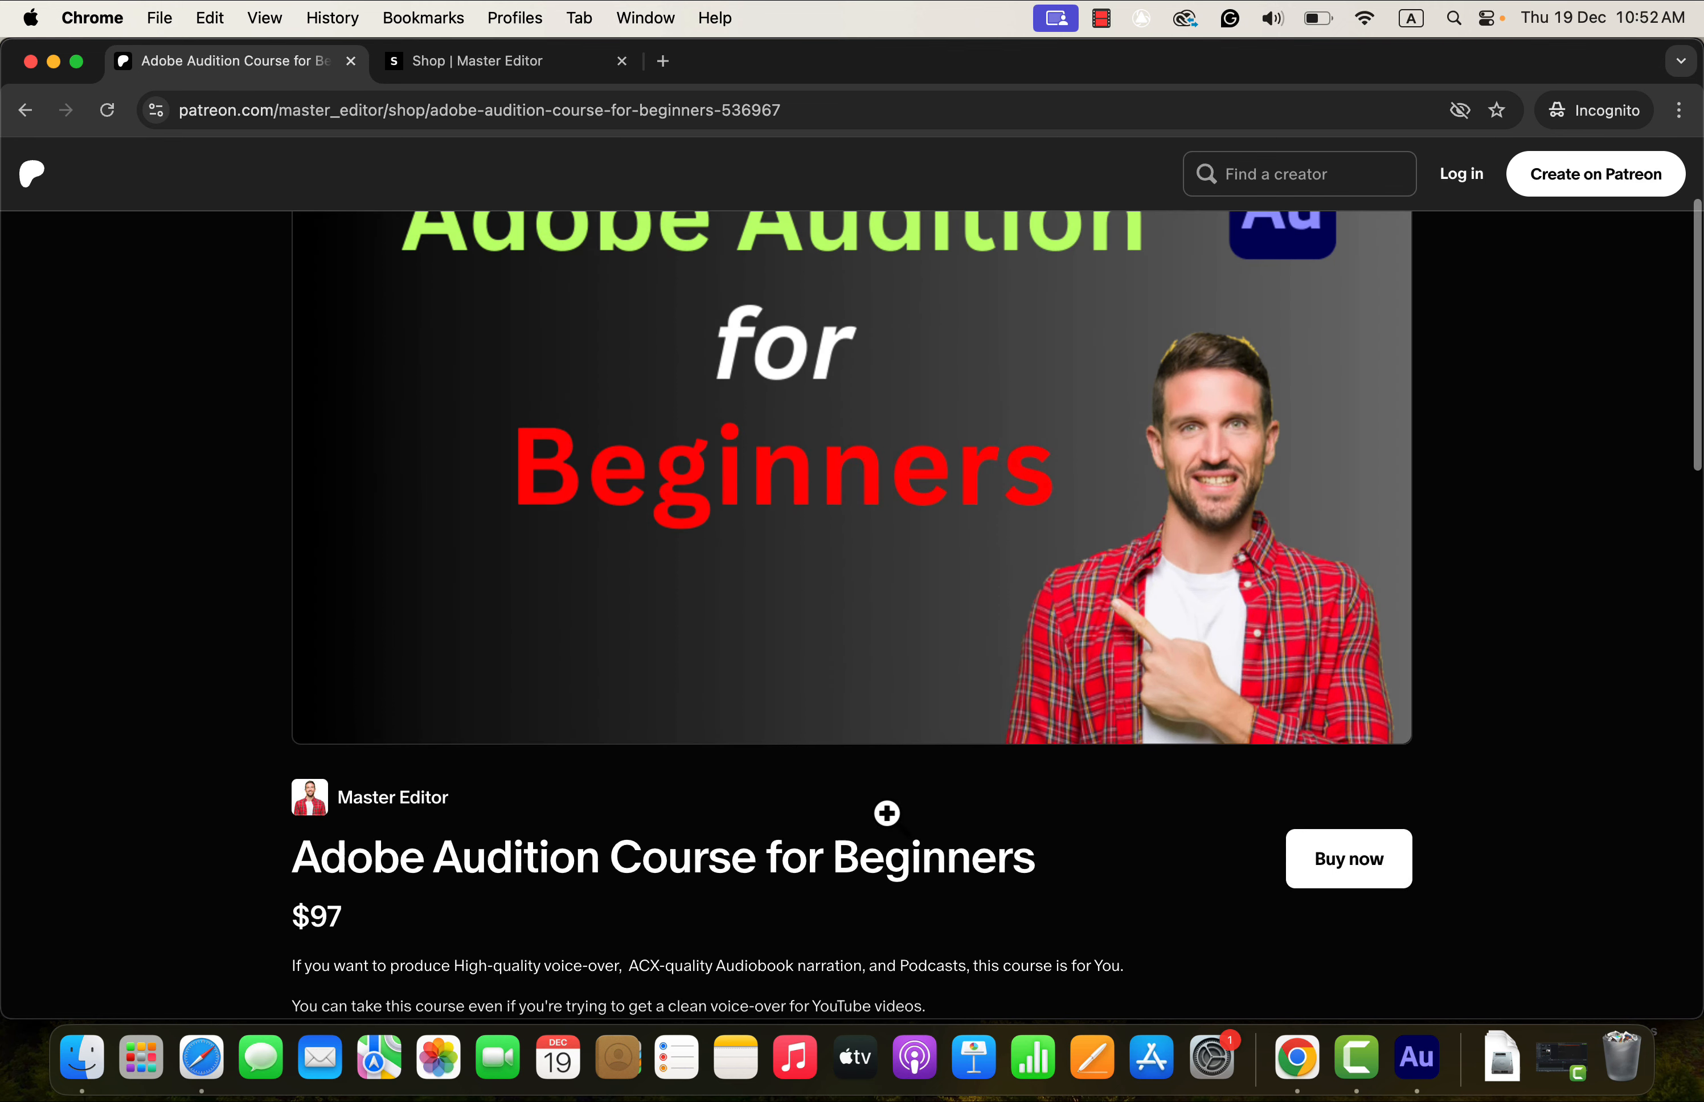
scroll(894, 835, "down", 3)
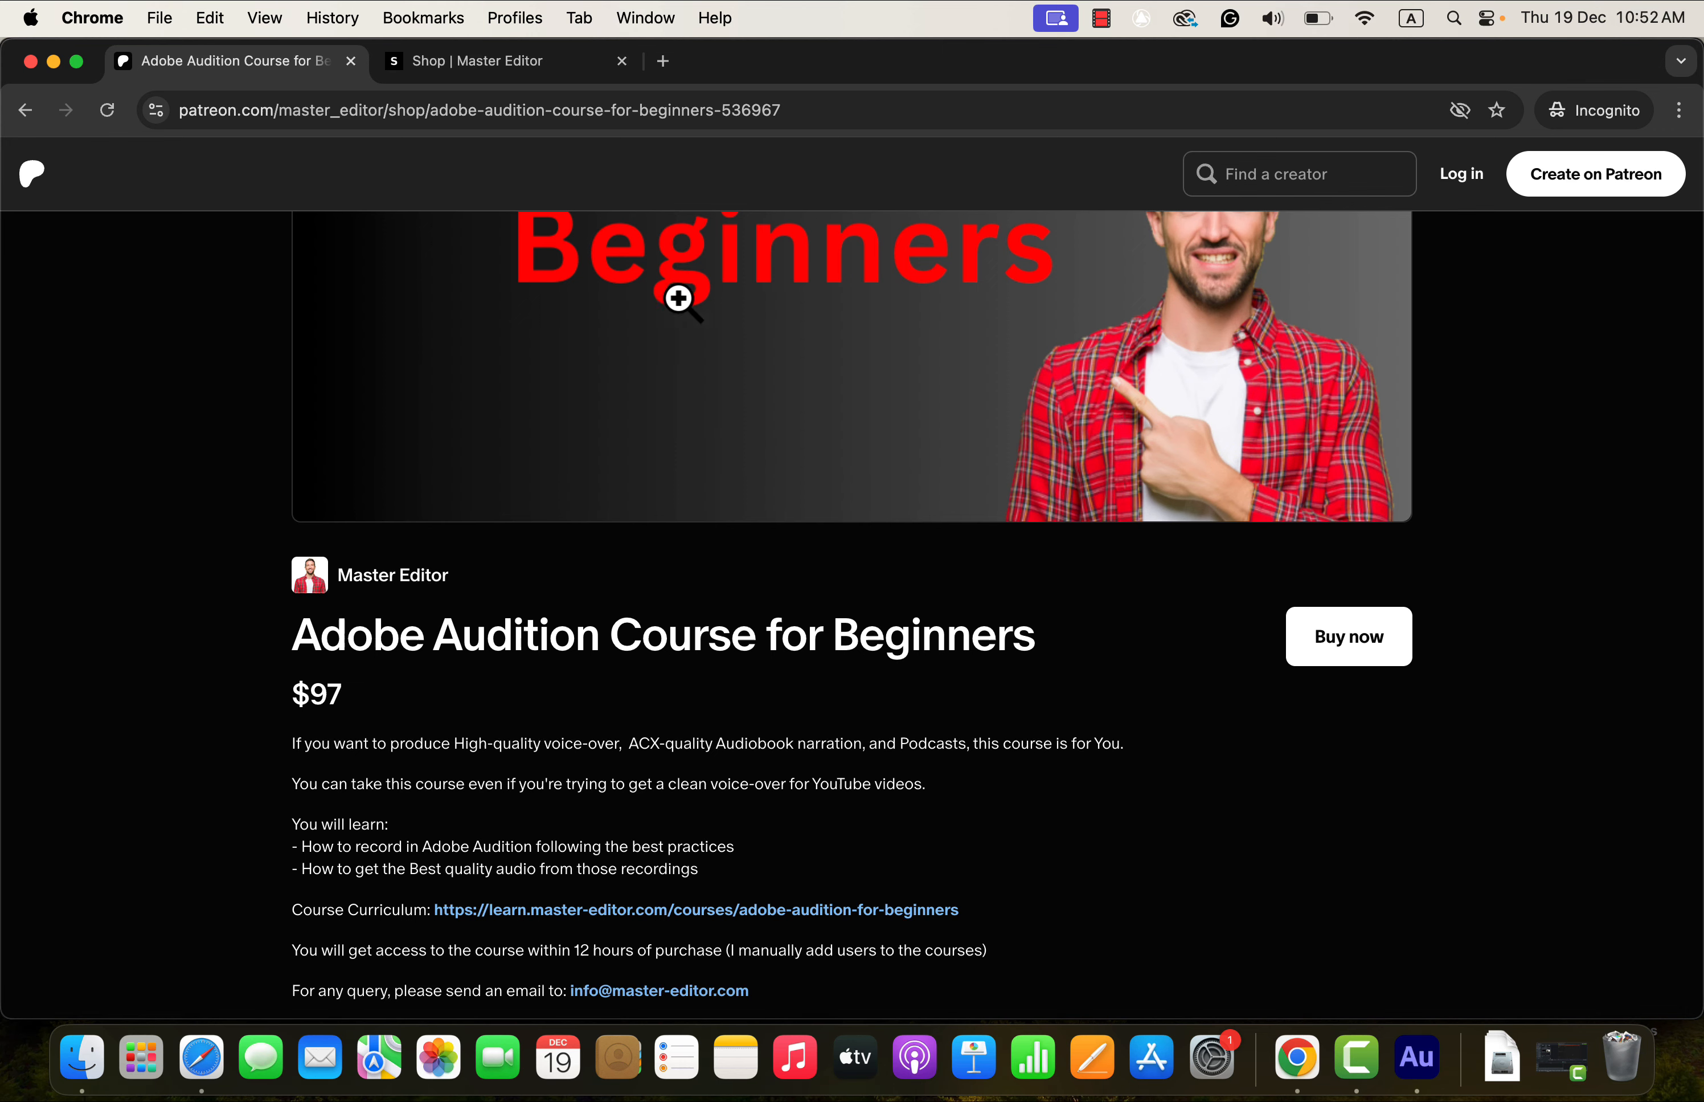
Step: Open the Adobe Audition Course for Beginners in the Master Editor shop and review its product description
left_click(496, 80)
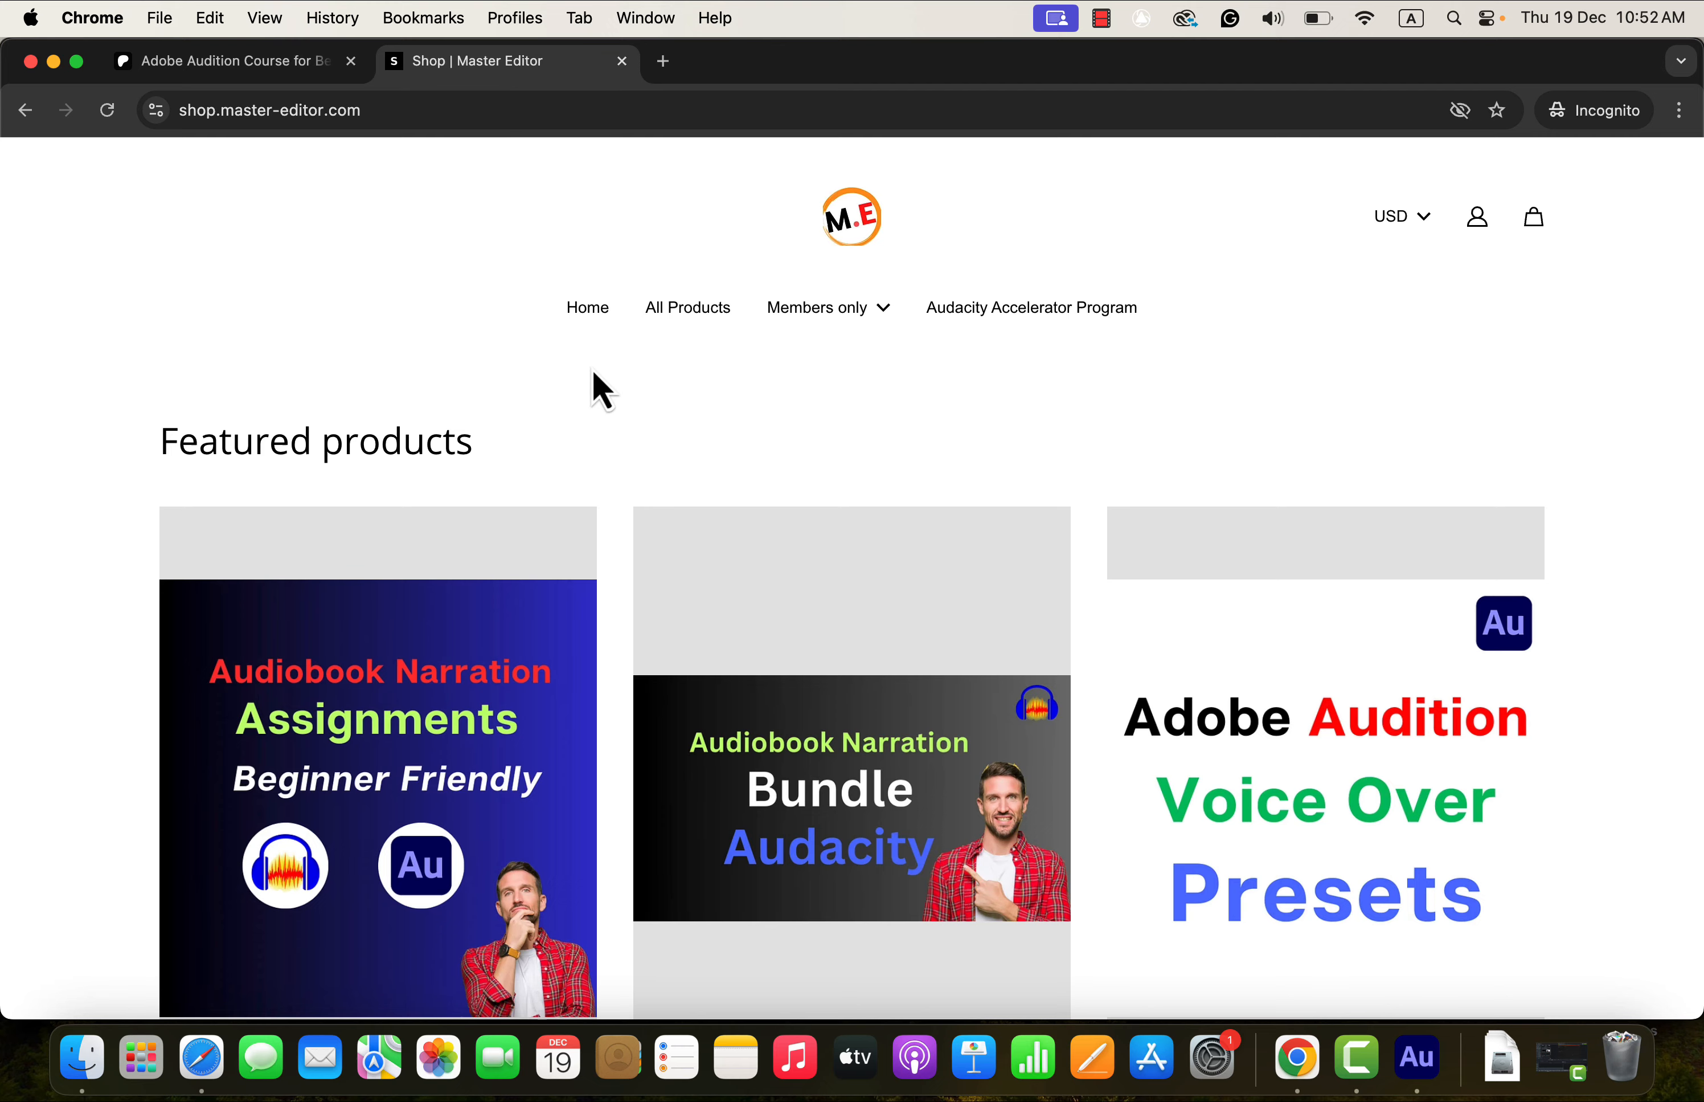
scroll(61, 716, "down", 10)
scroll(68, 731, "down", 5)
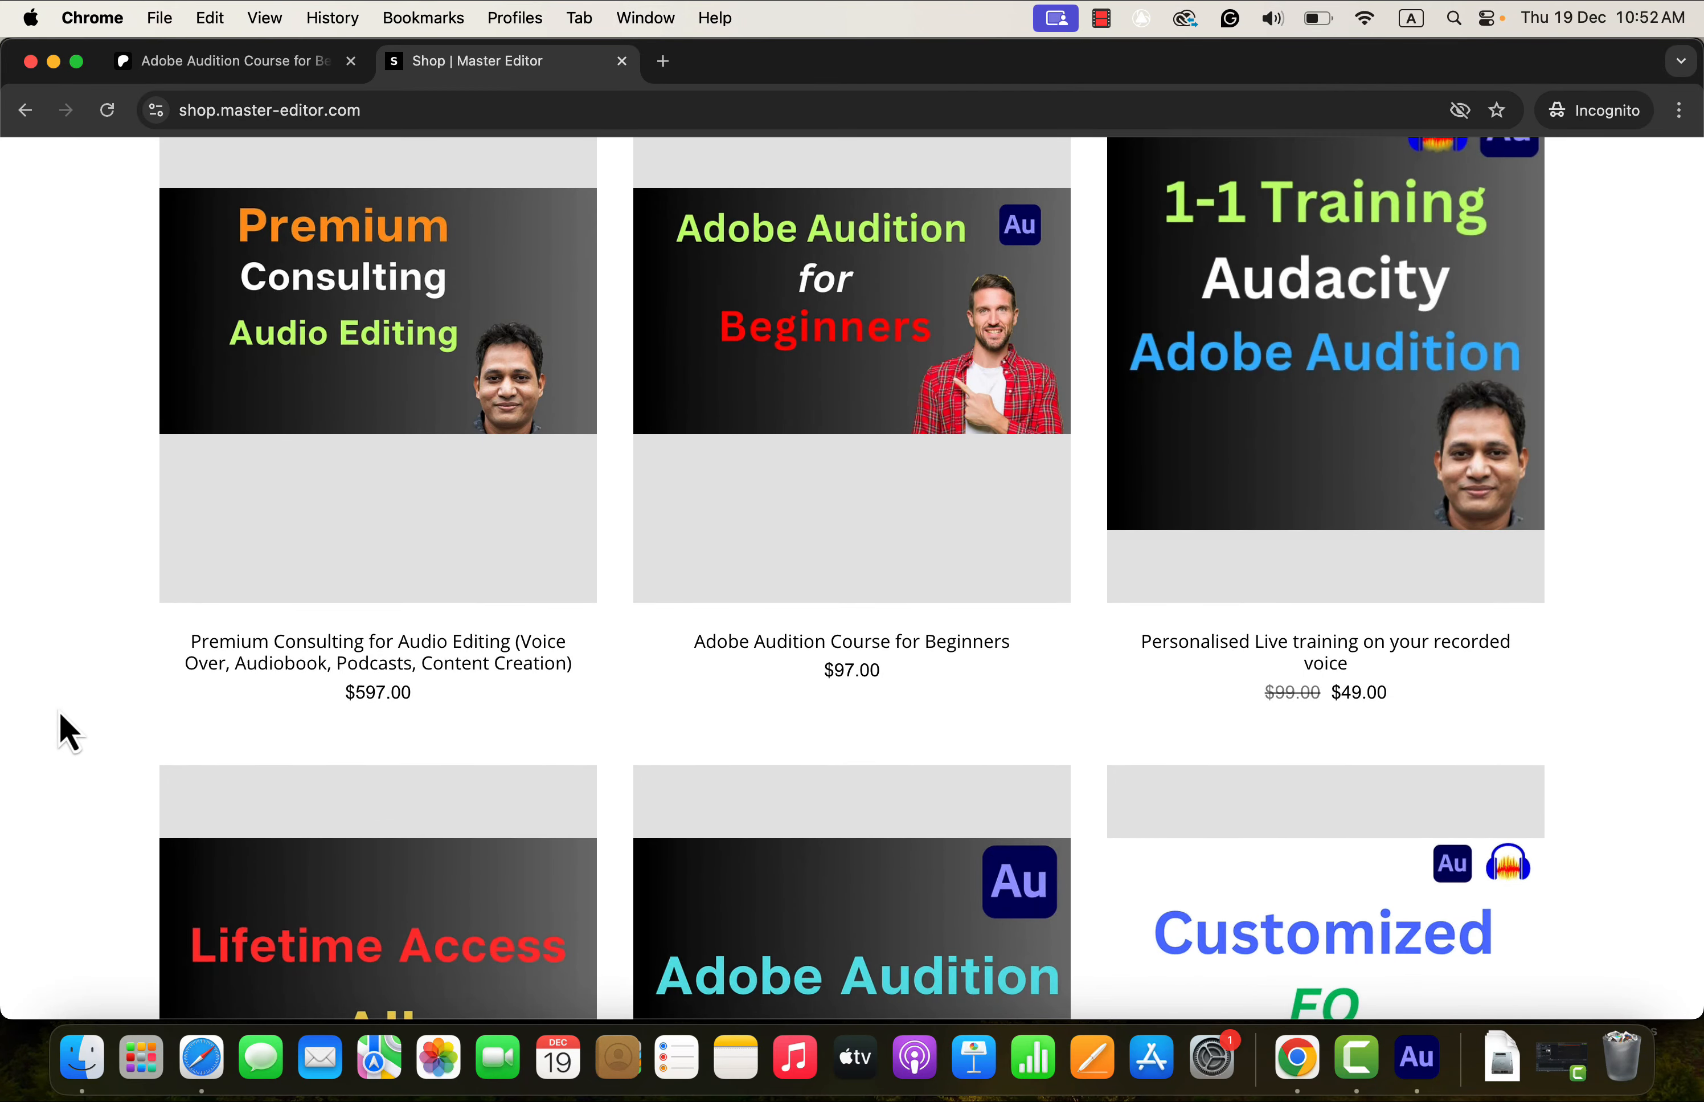
left_click(750, 429)
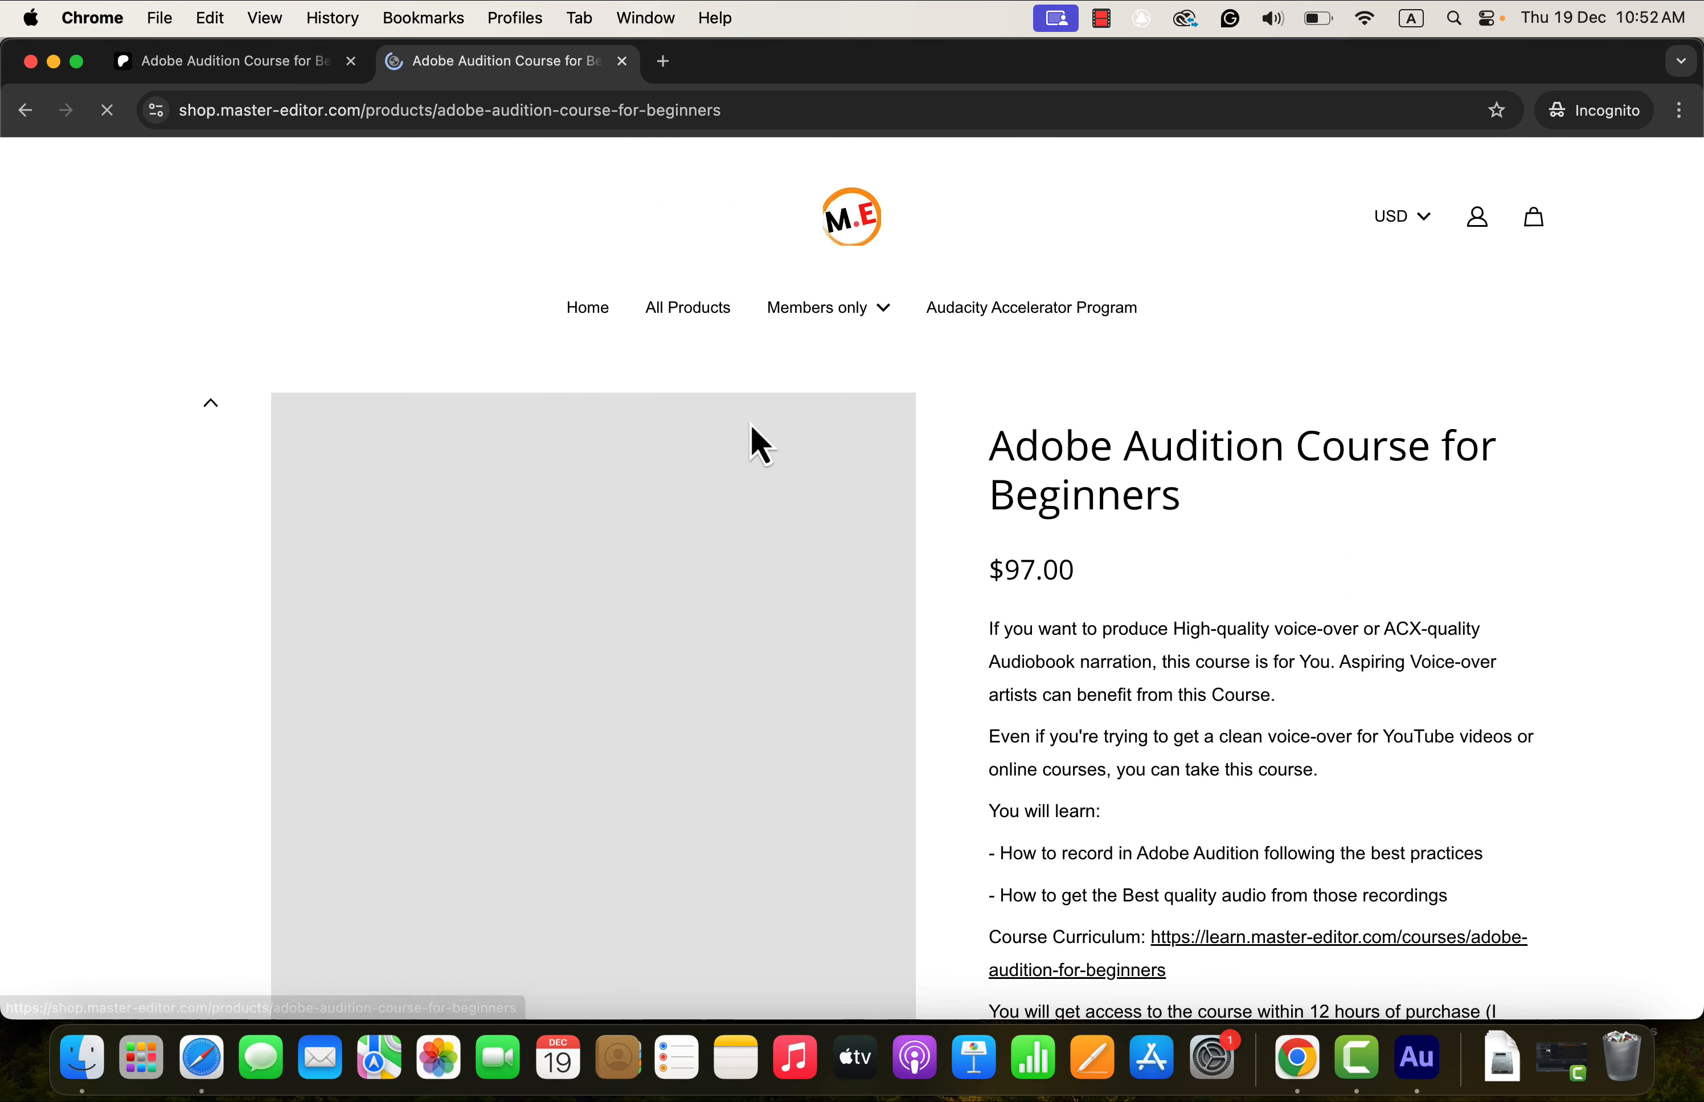
scroll(949, 539, "down", 4)
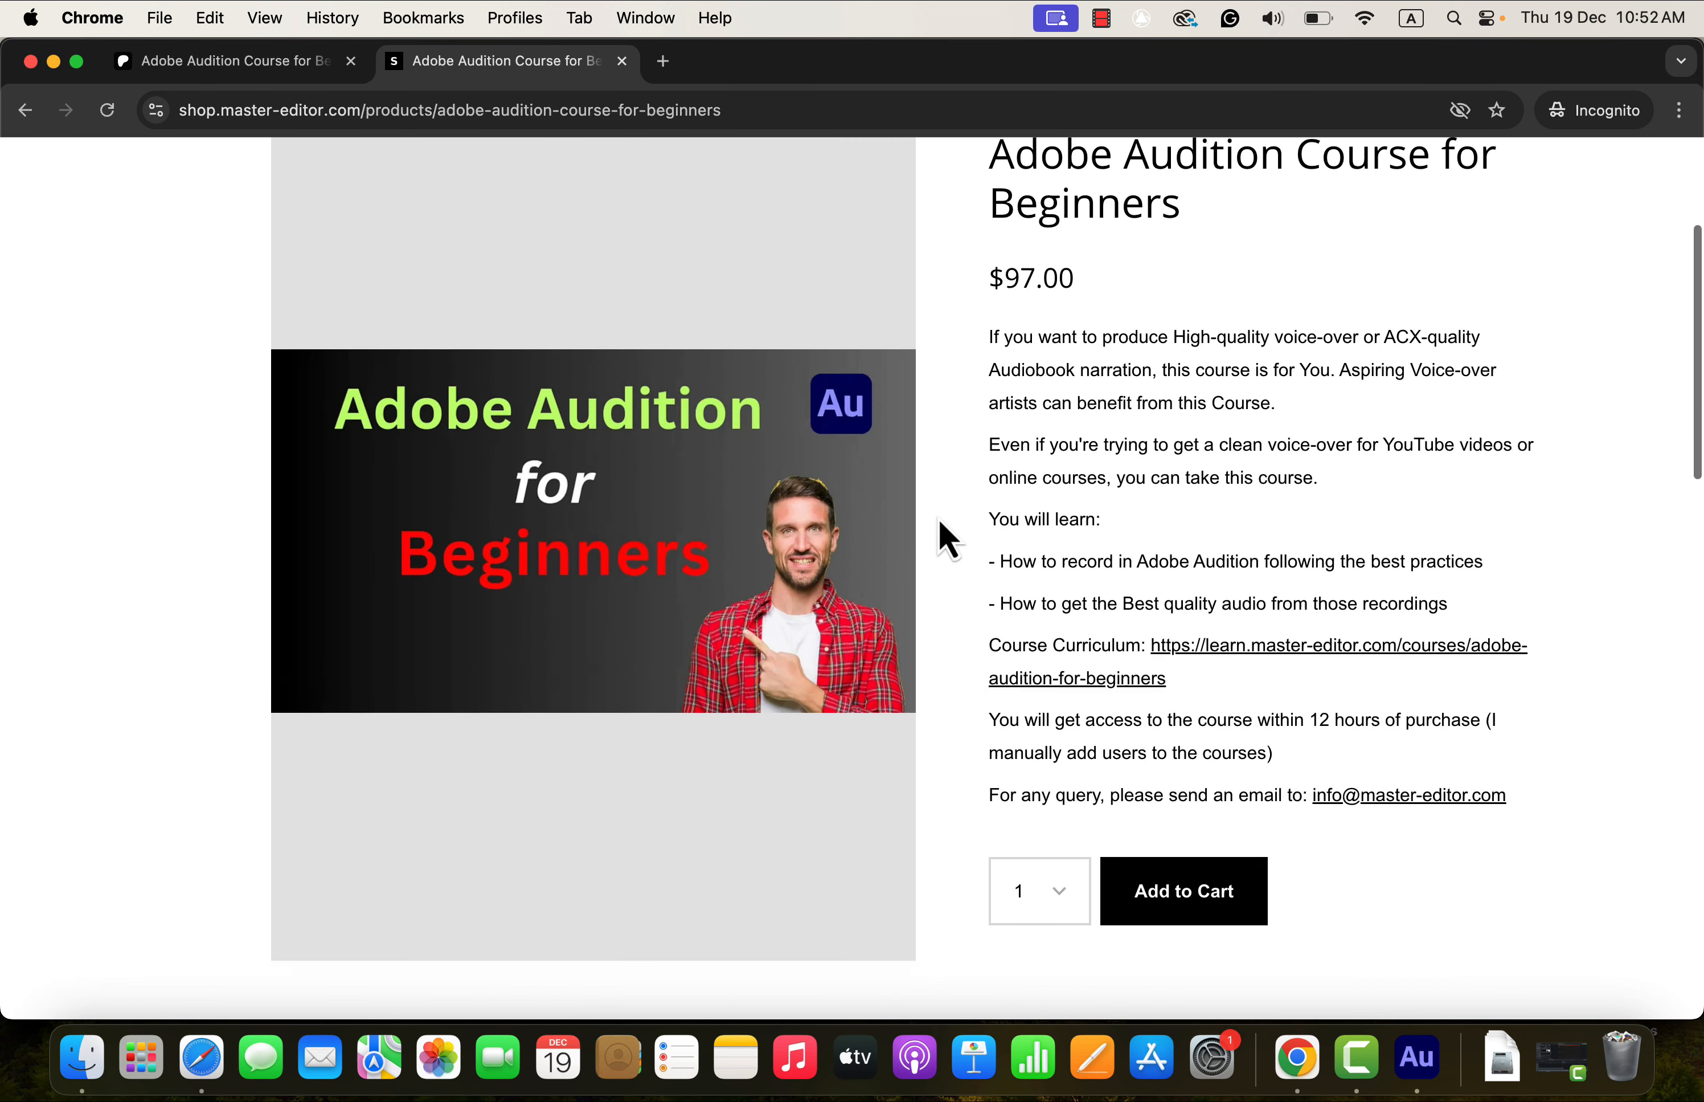
scroll(949, 539, "down", 1)
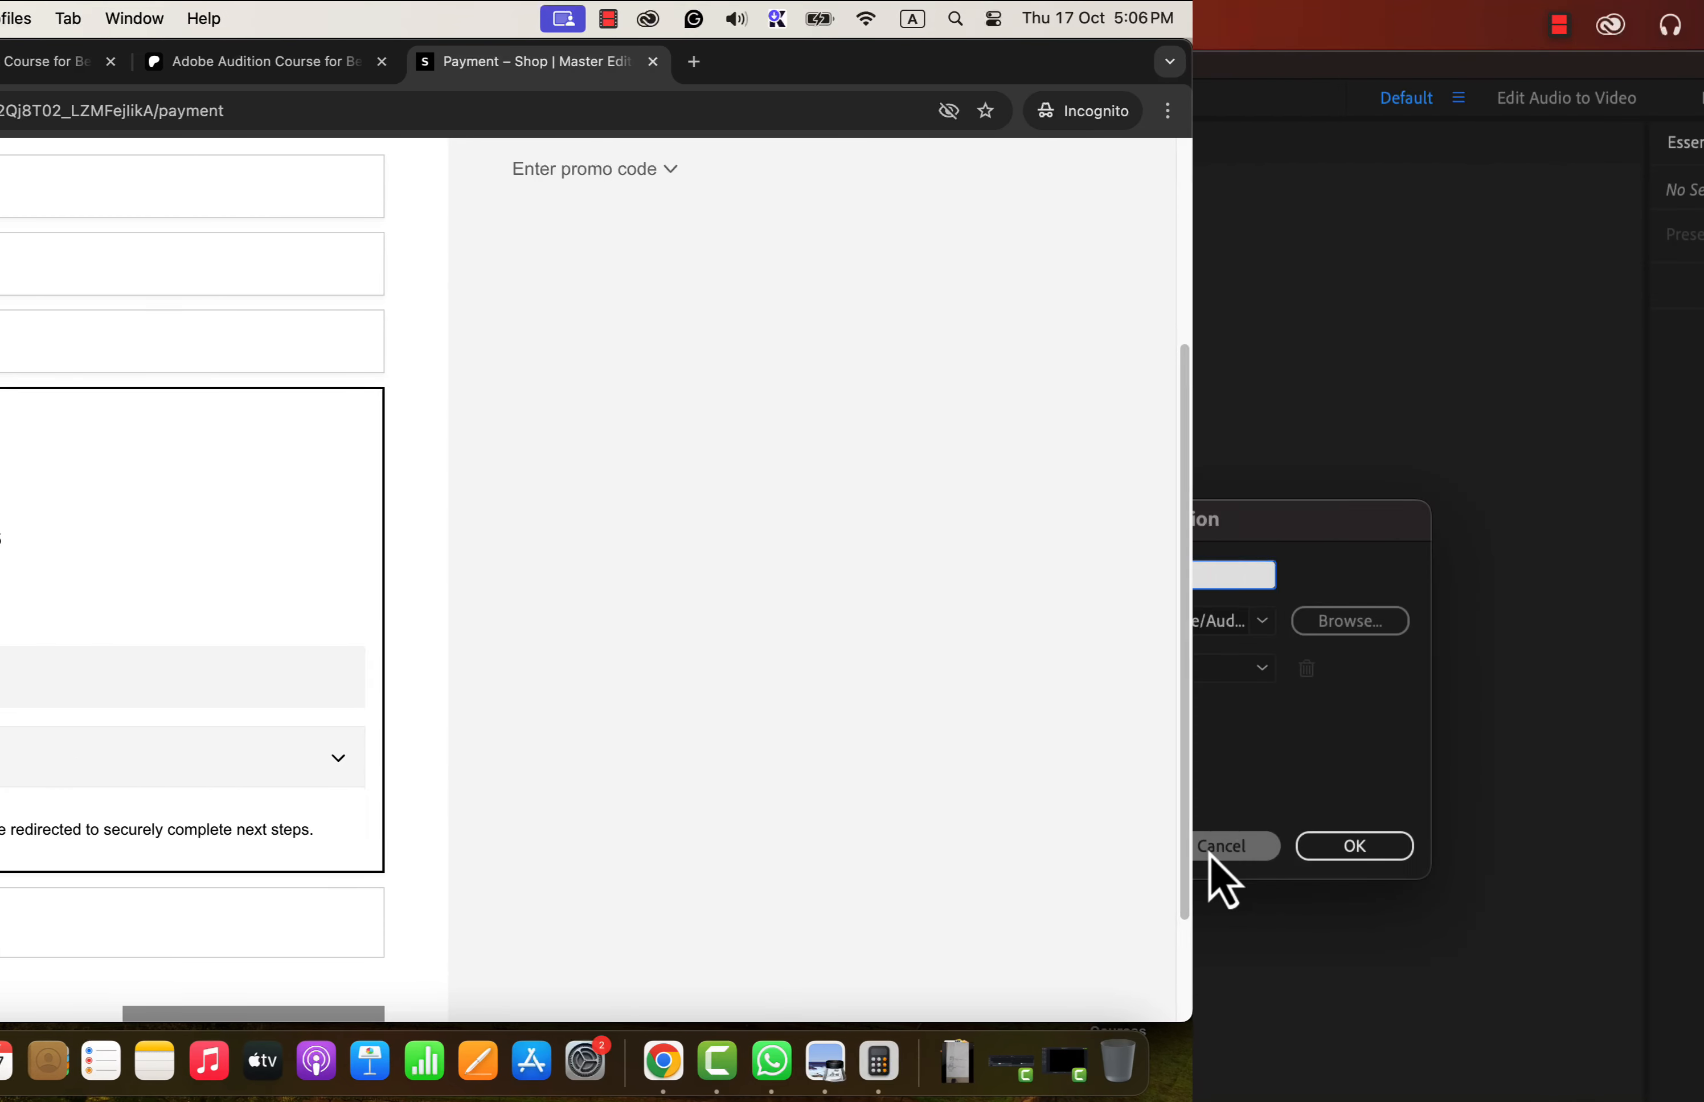
Step: Return to Adobe Audition and dismiss the new multitrack session settings
left_click(1207, 853)
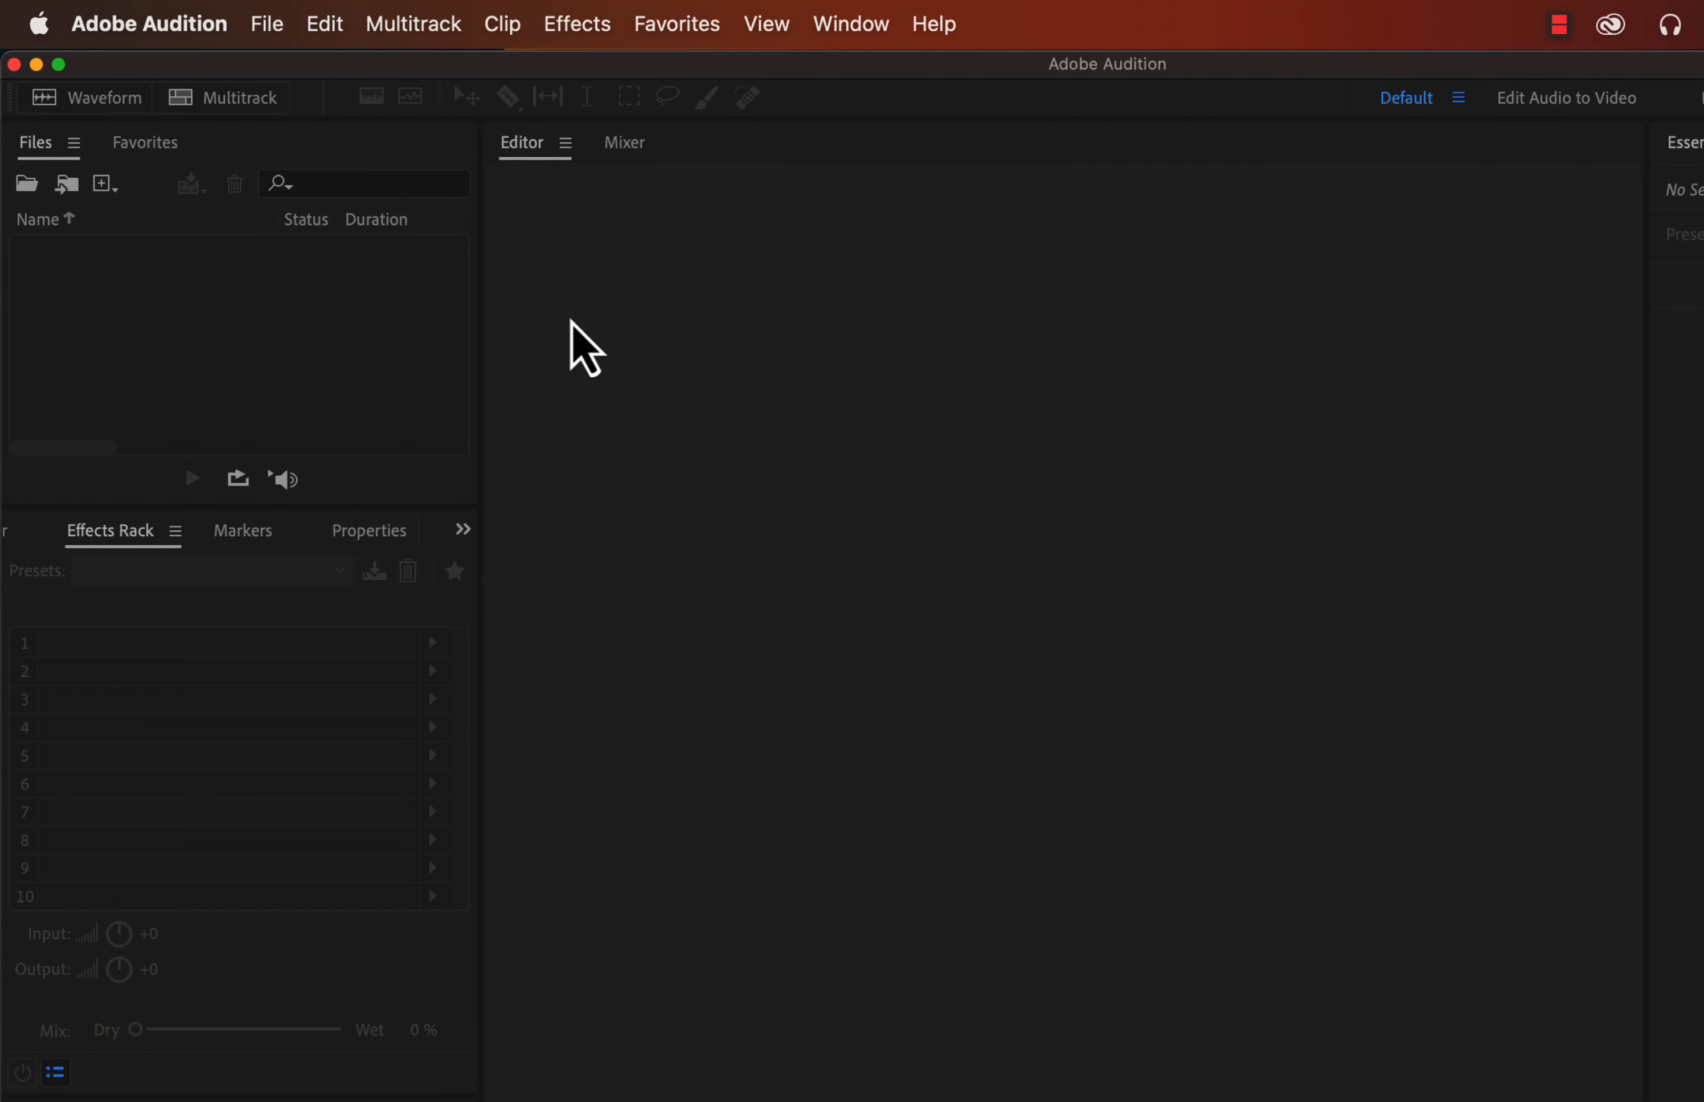
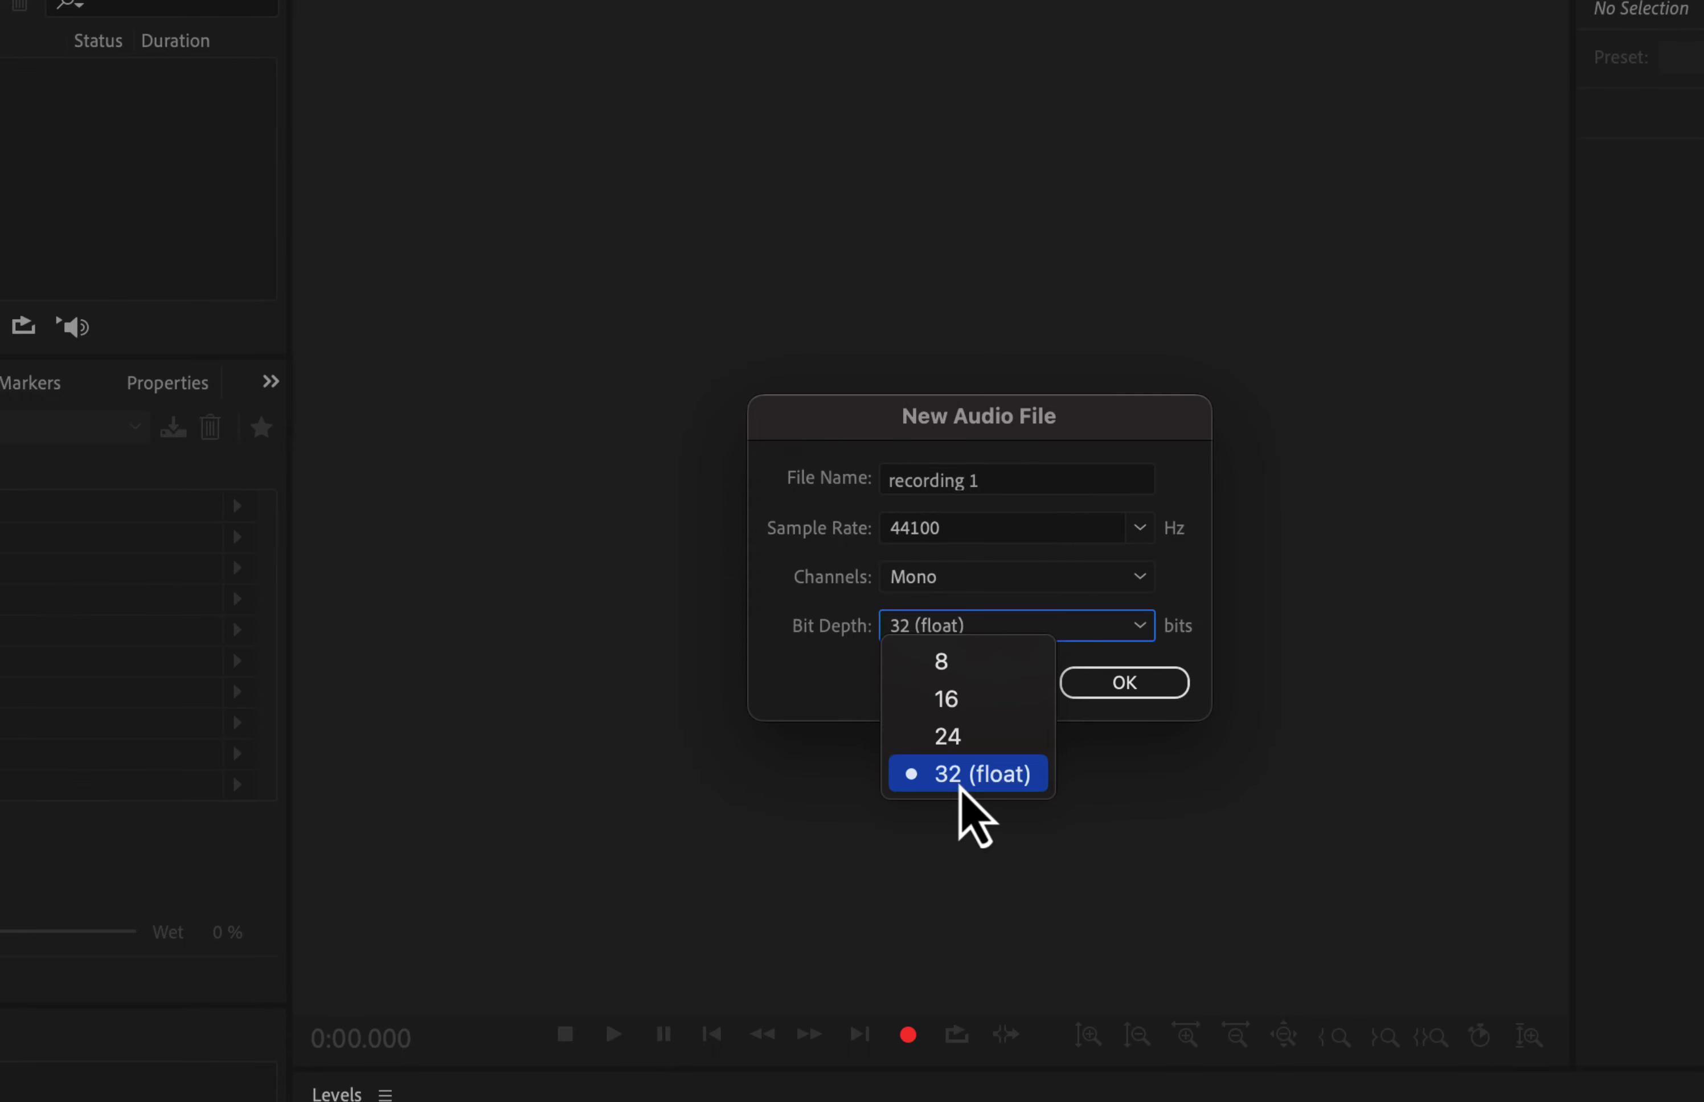
Step: Create the new audio file "recording 1" at 44100 Hz, Mono, with 32 (float) bit depth
left_click(960, 785)
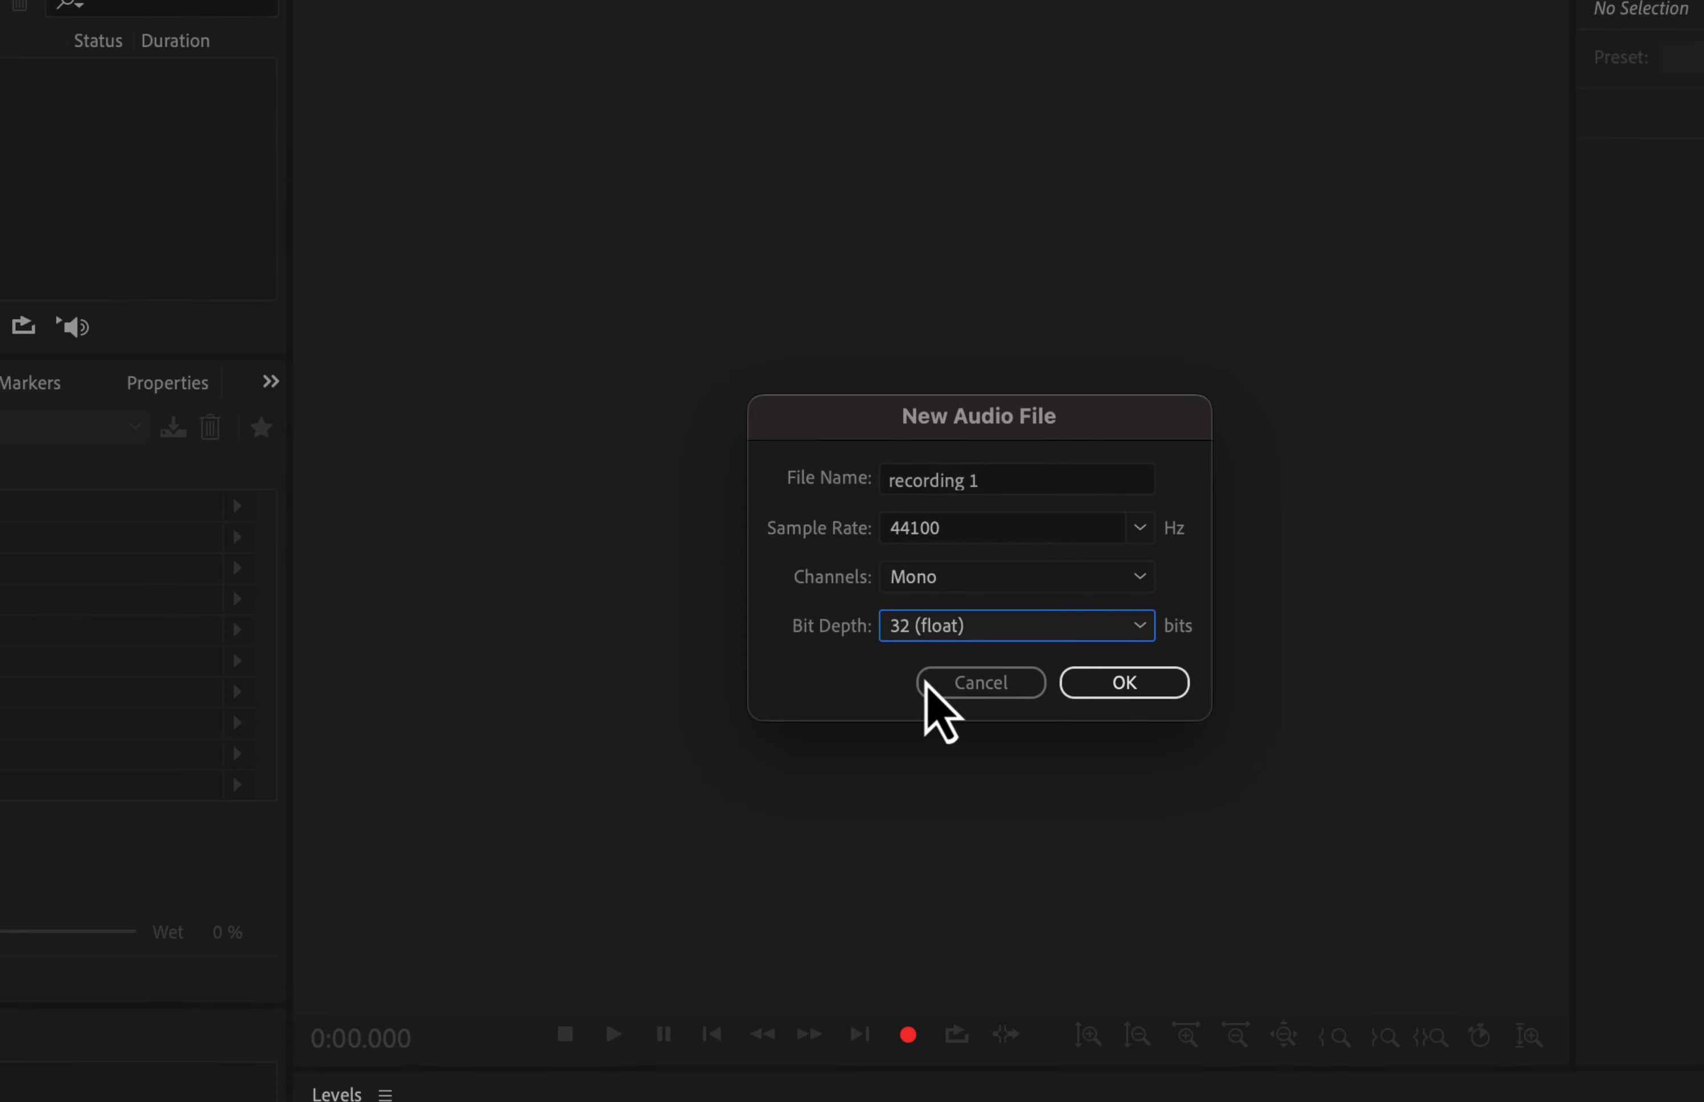
left_click(1106, 686)
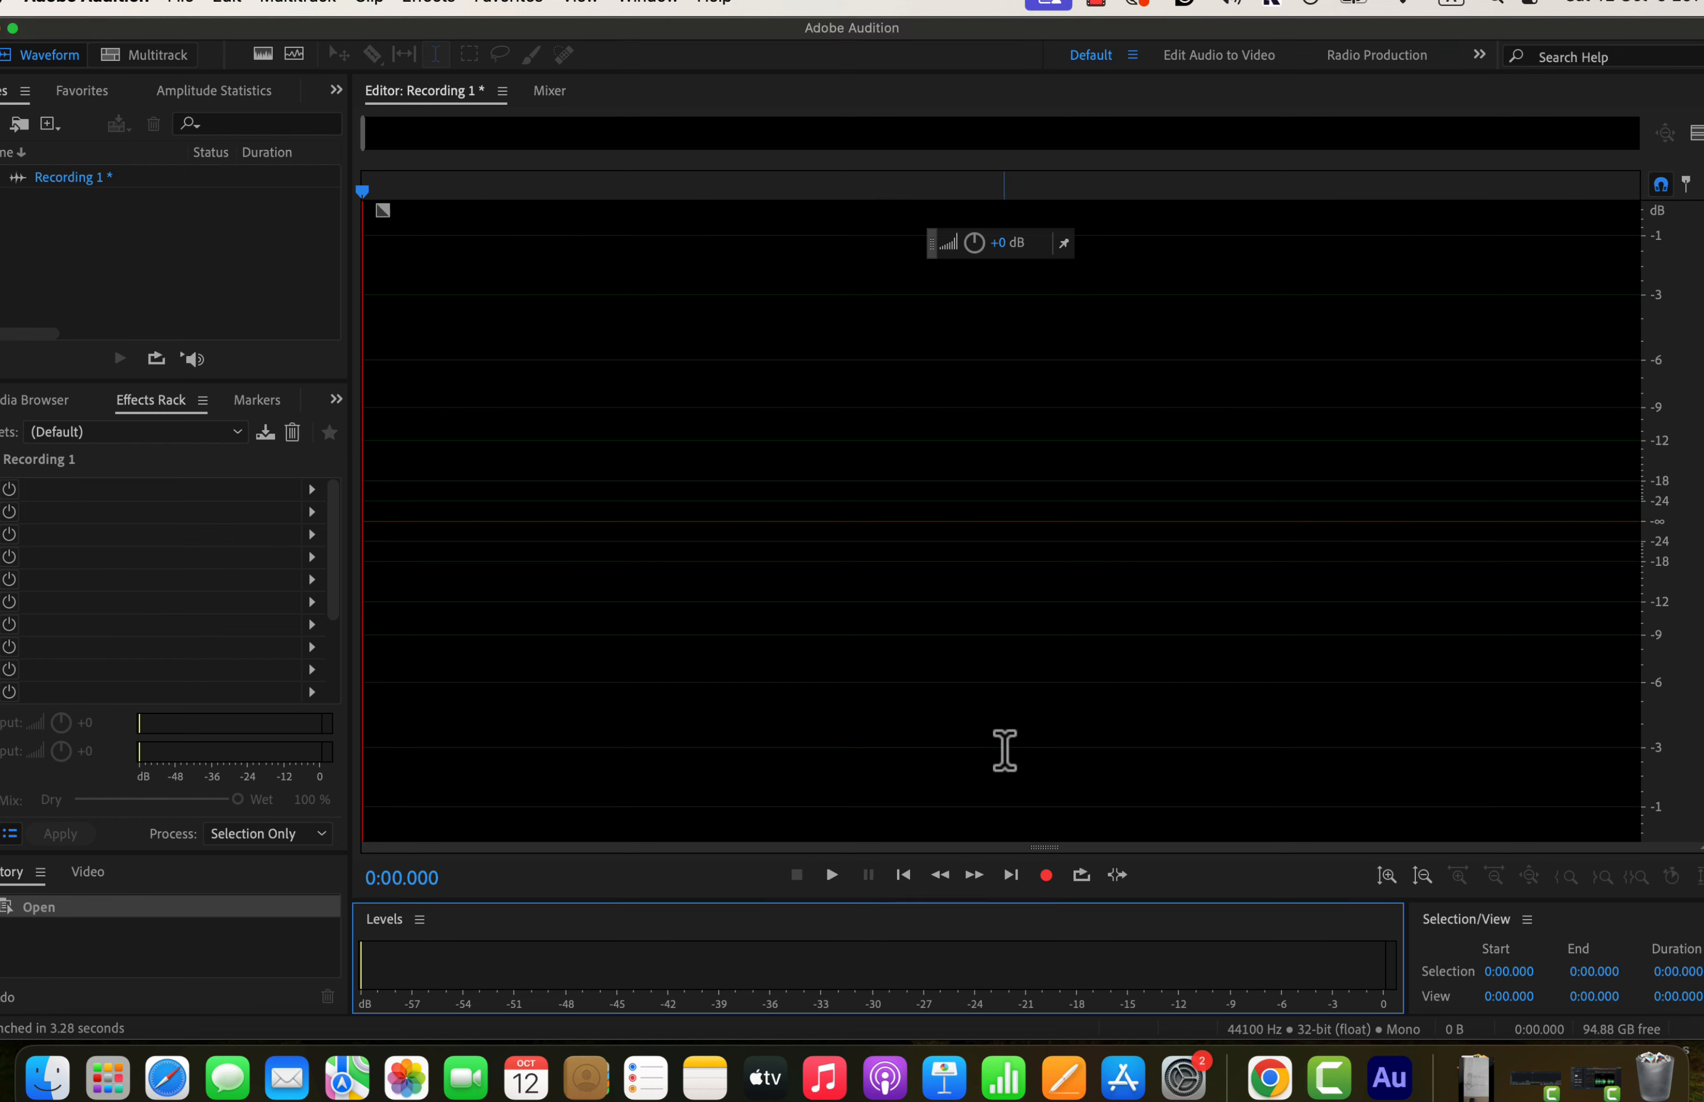
Step: Record a voice take of about 19 seconds into the new audio file and stop the recording
left_click(1045, 877)
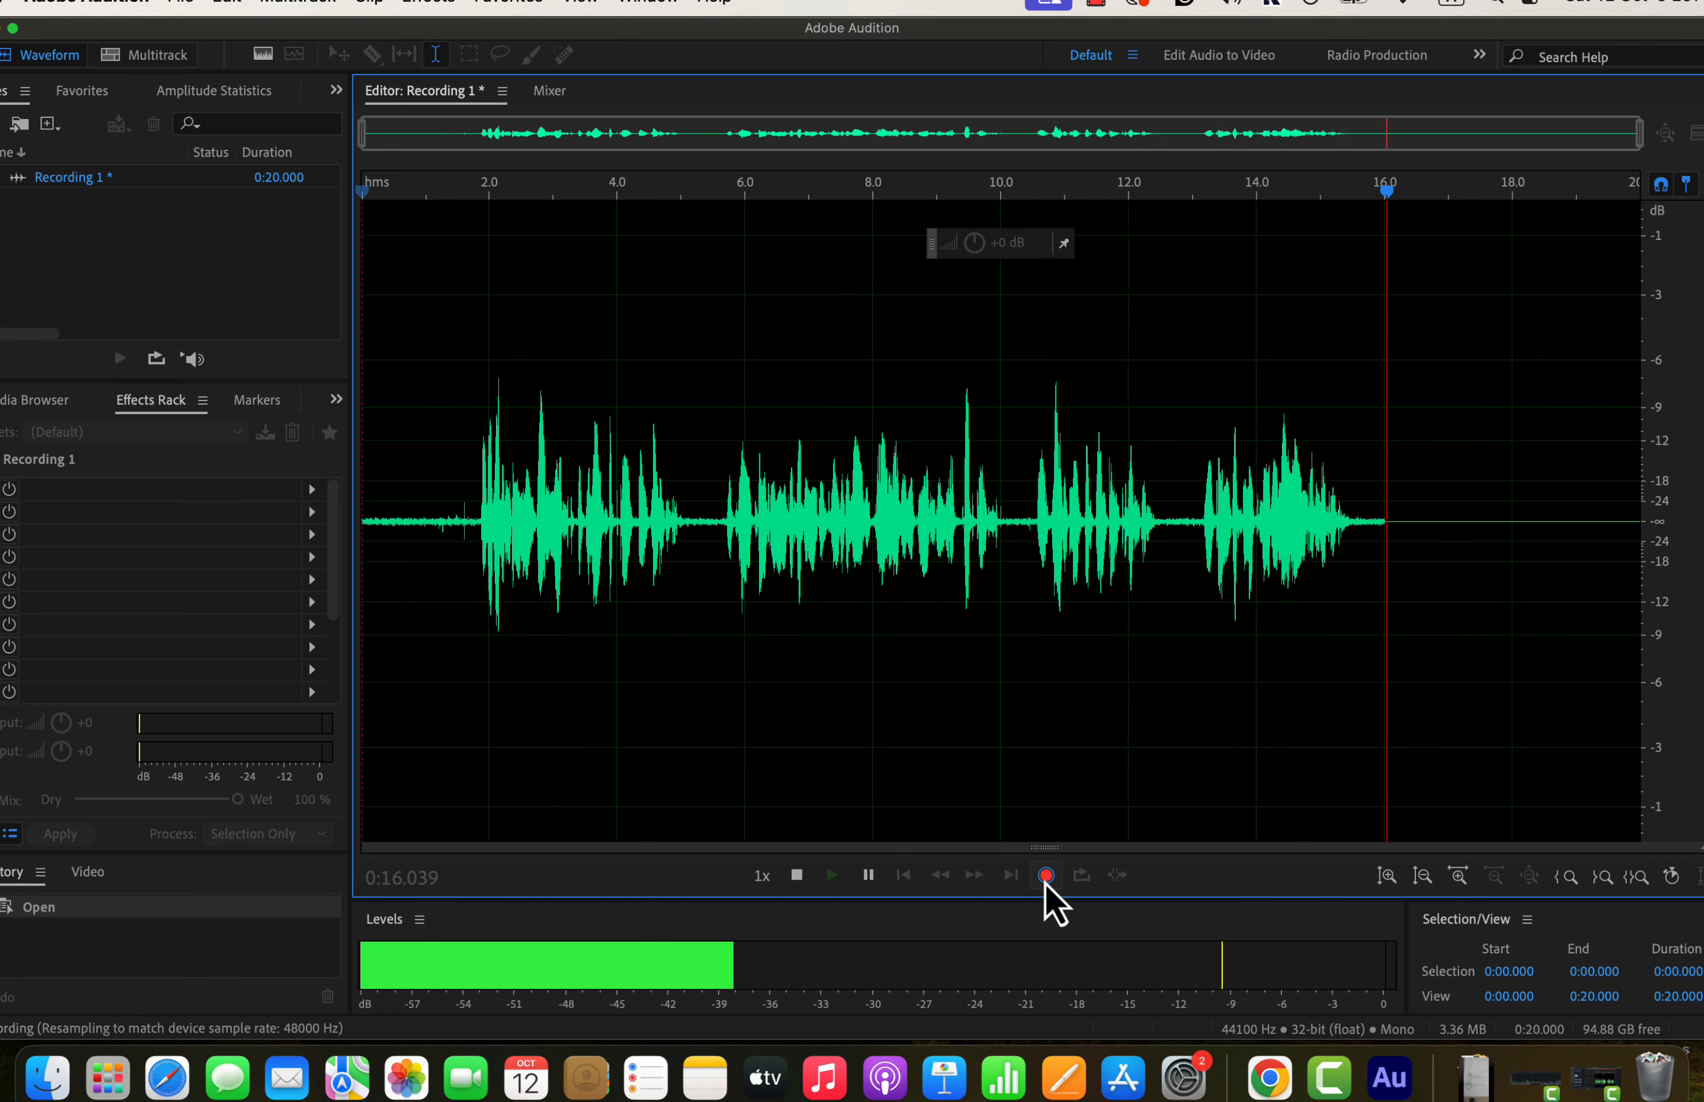
left_click(796, 876)
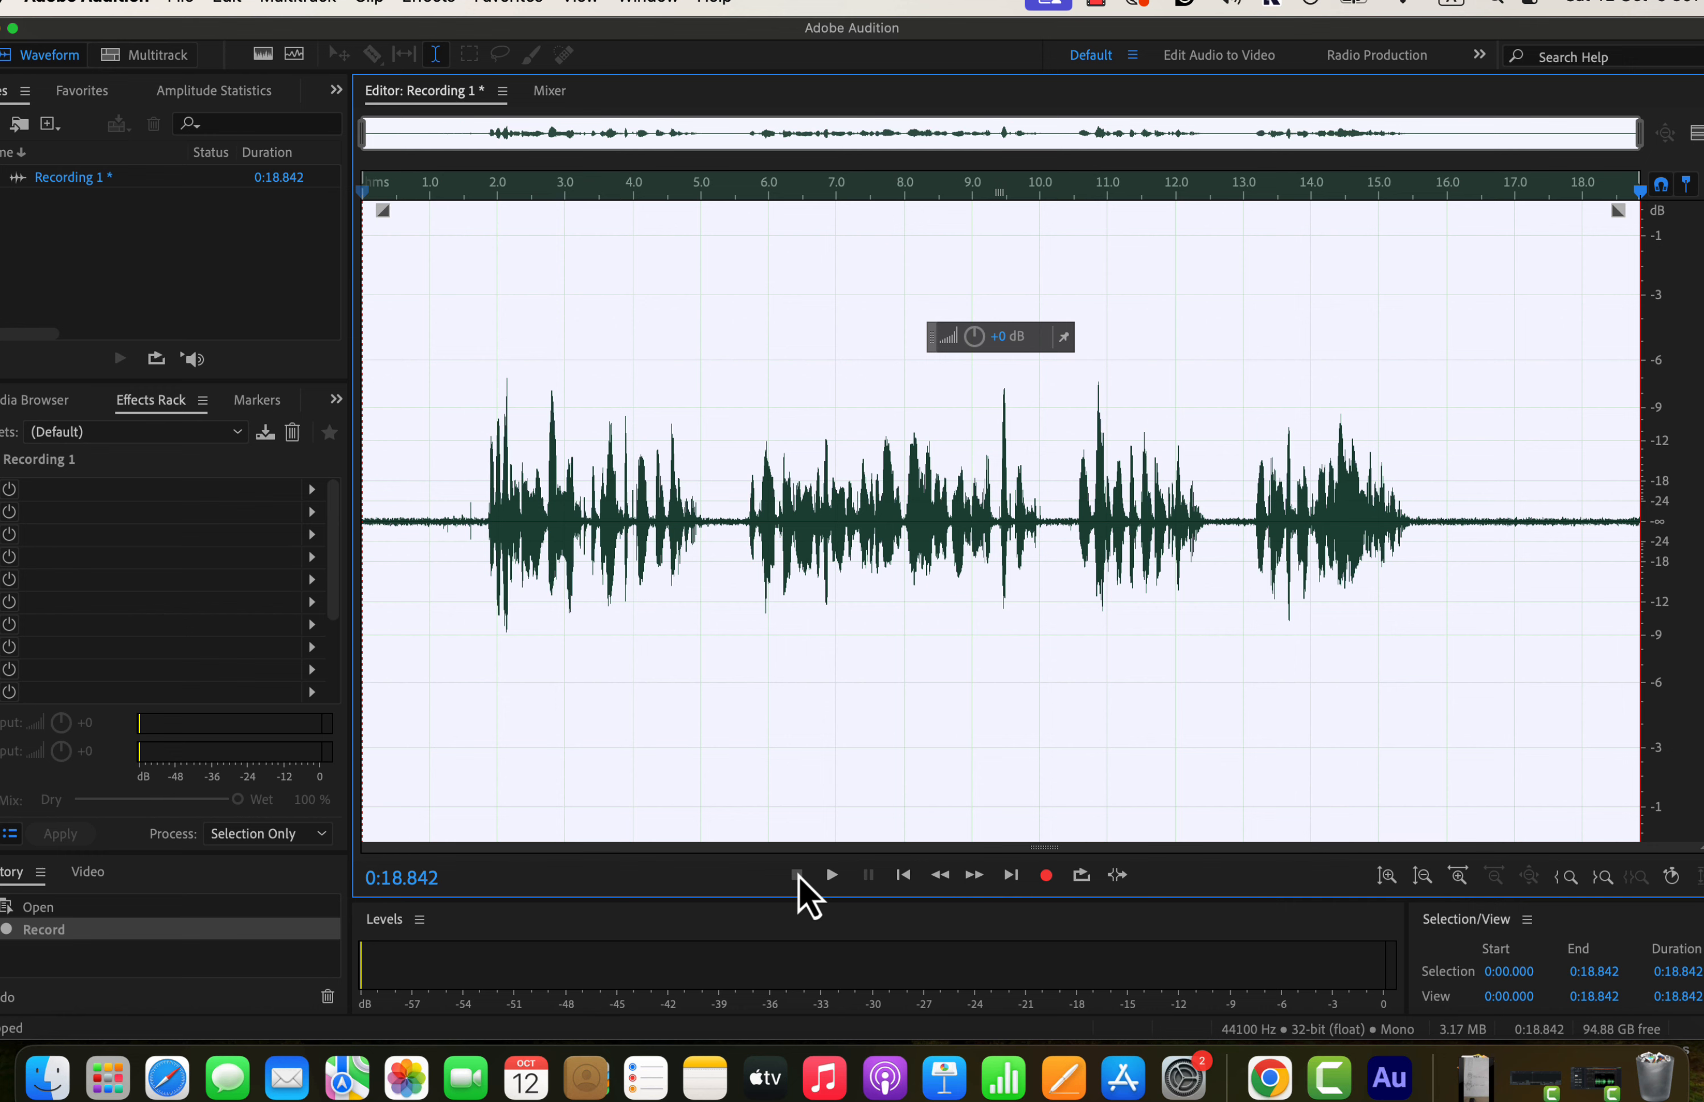
Step: Play back the recording from the 1-second mark through the end of the speech
left_click(431, 502)
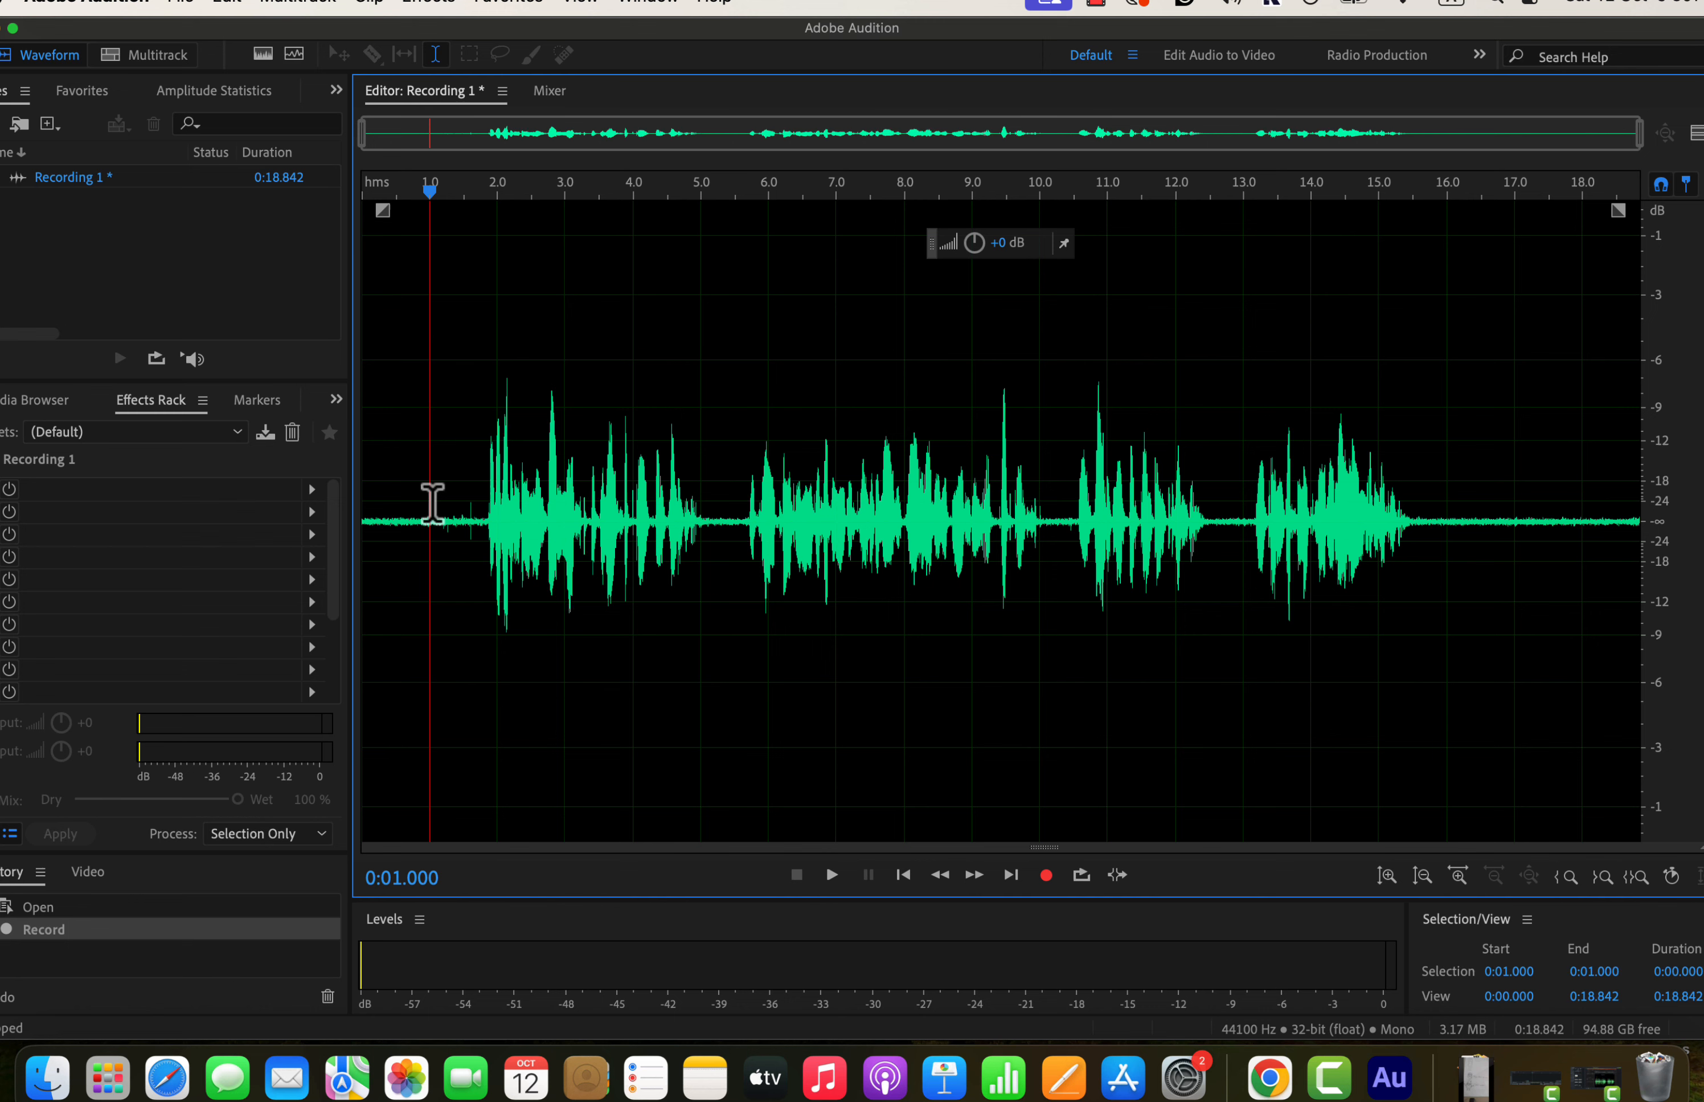
left_click(832, 877)
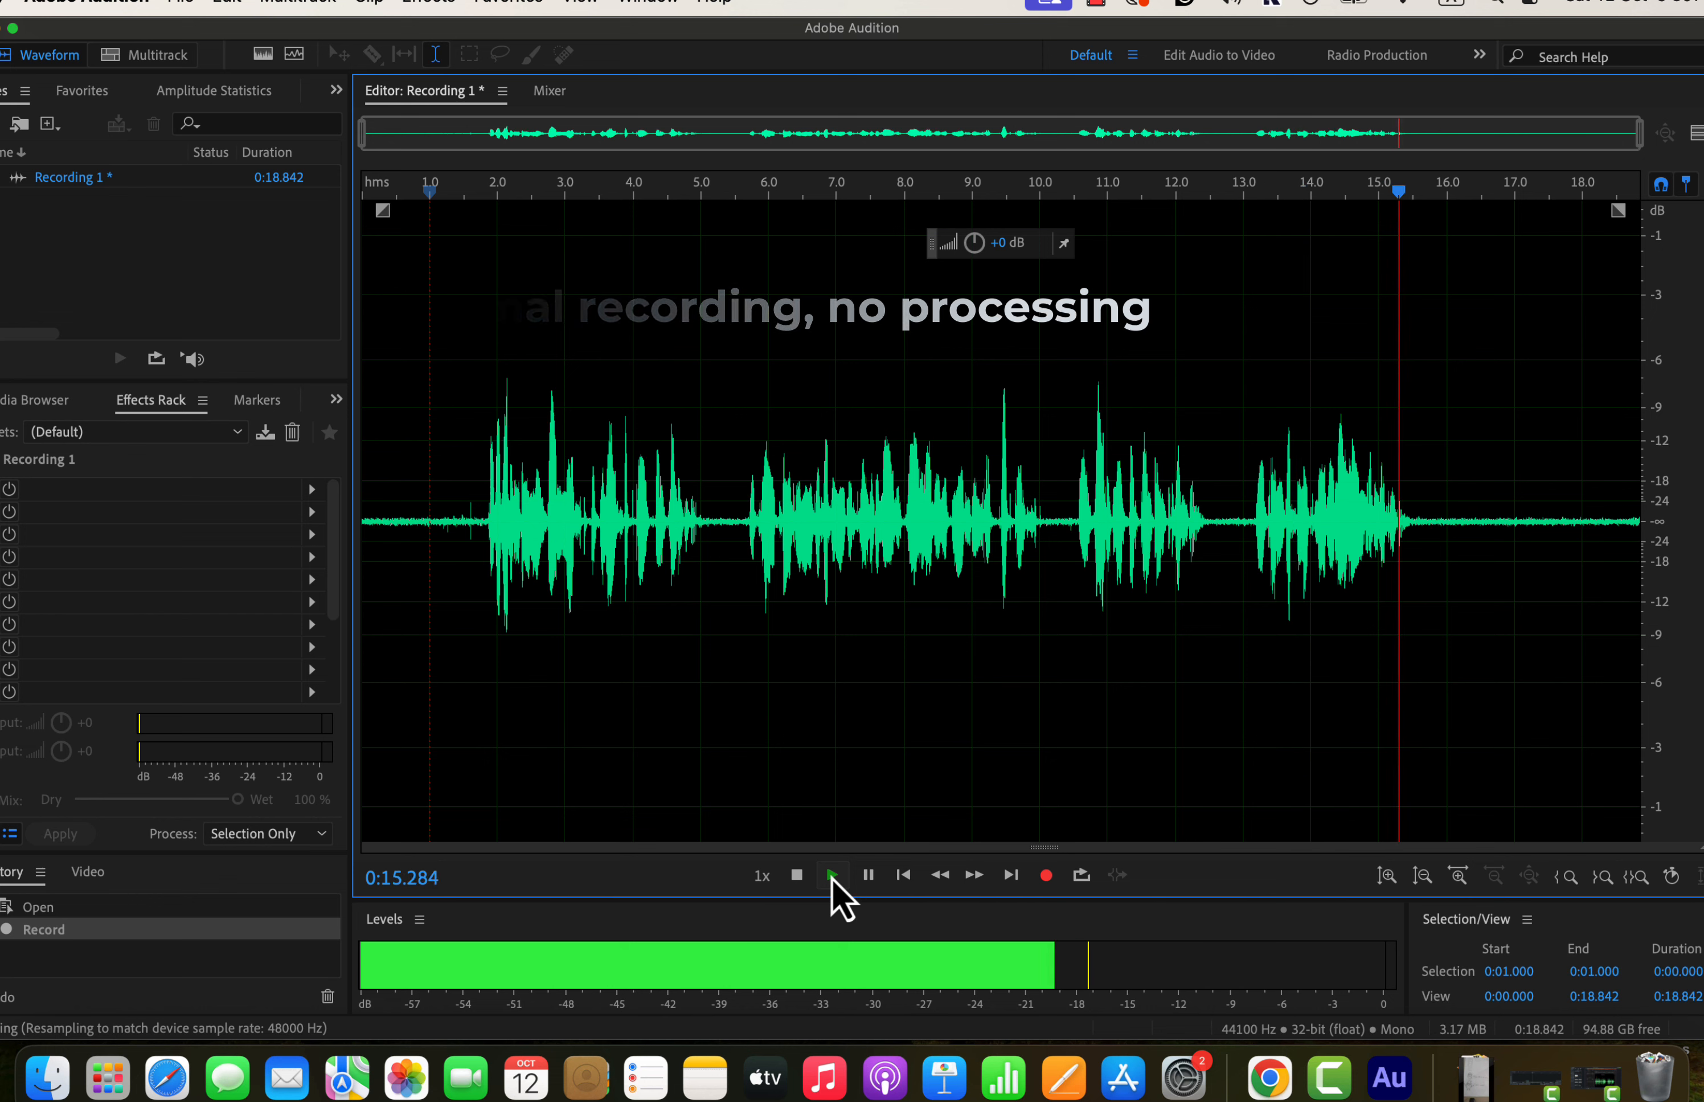
left_click(833, 879)
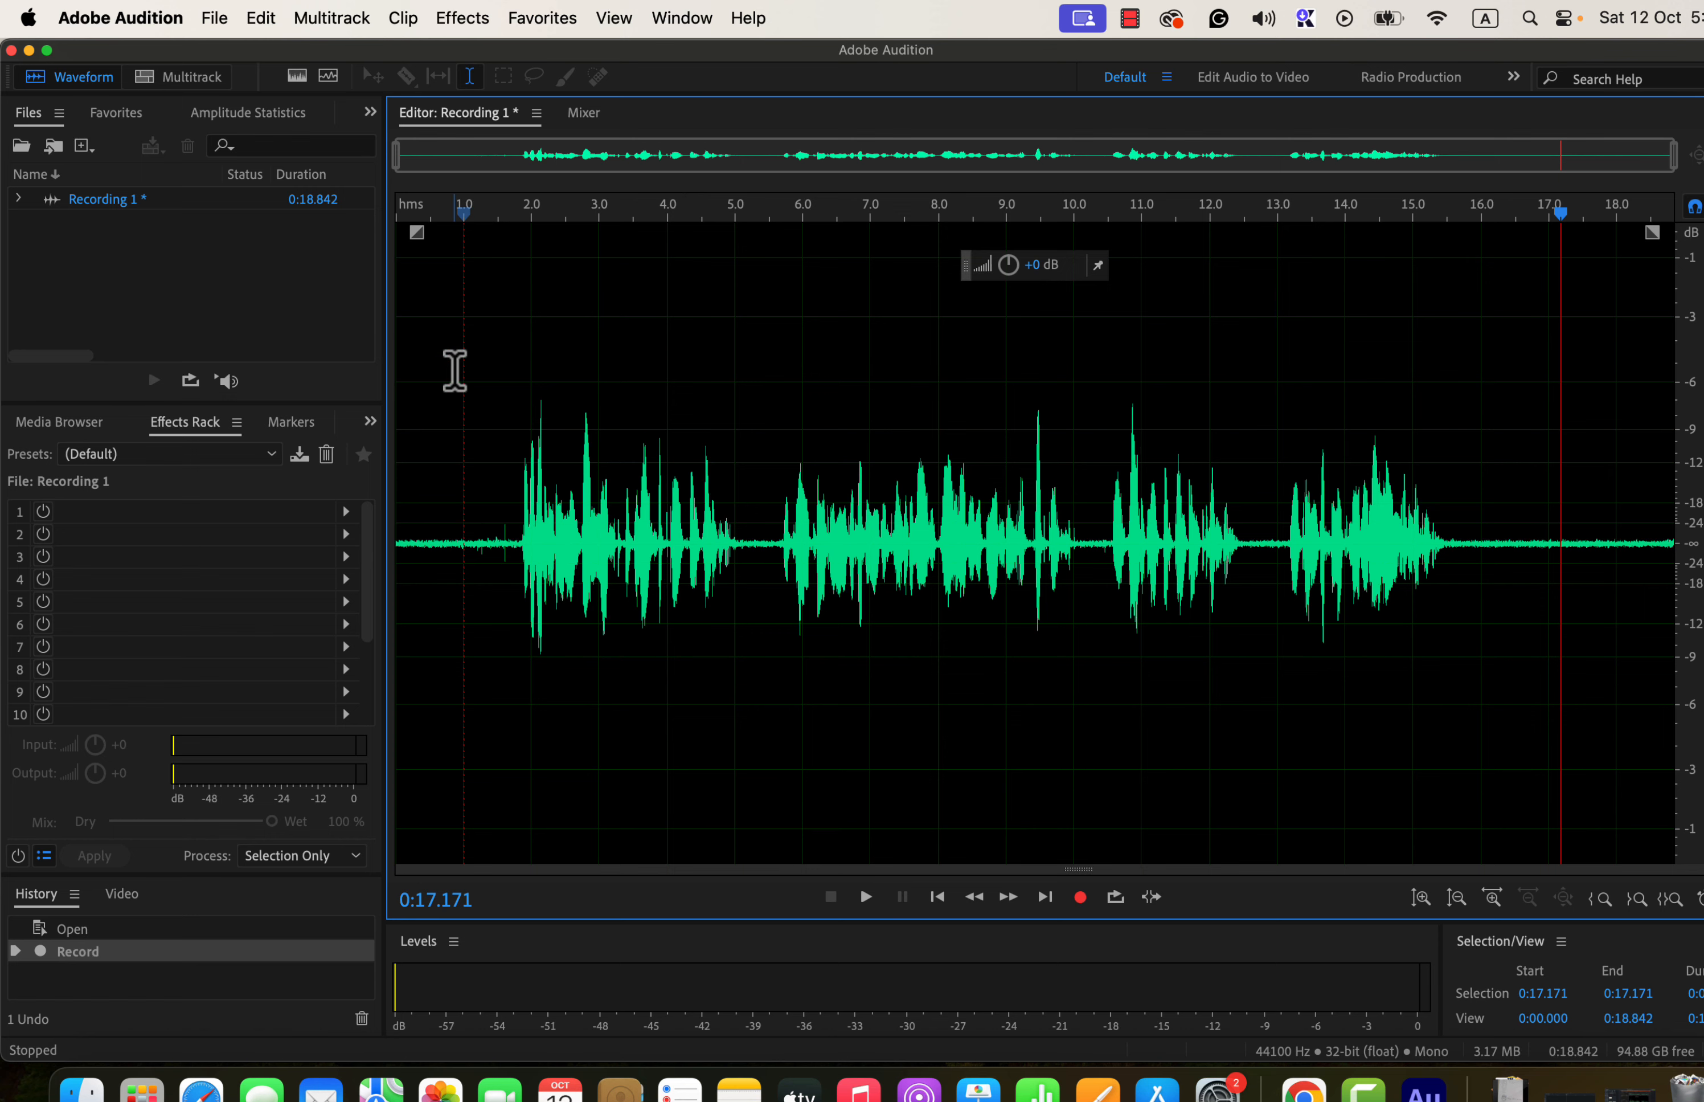
Step: Save the recording as Recording 1.wav in Wave PCM format, in a new folder named Demos inside Audition samples
left_click(214, 17)
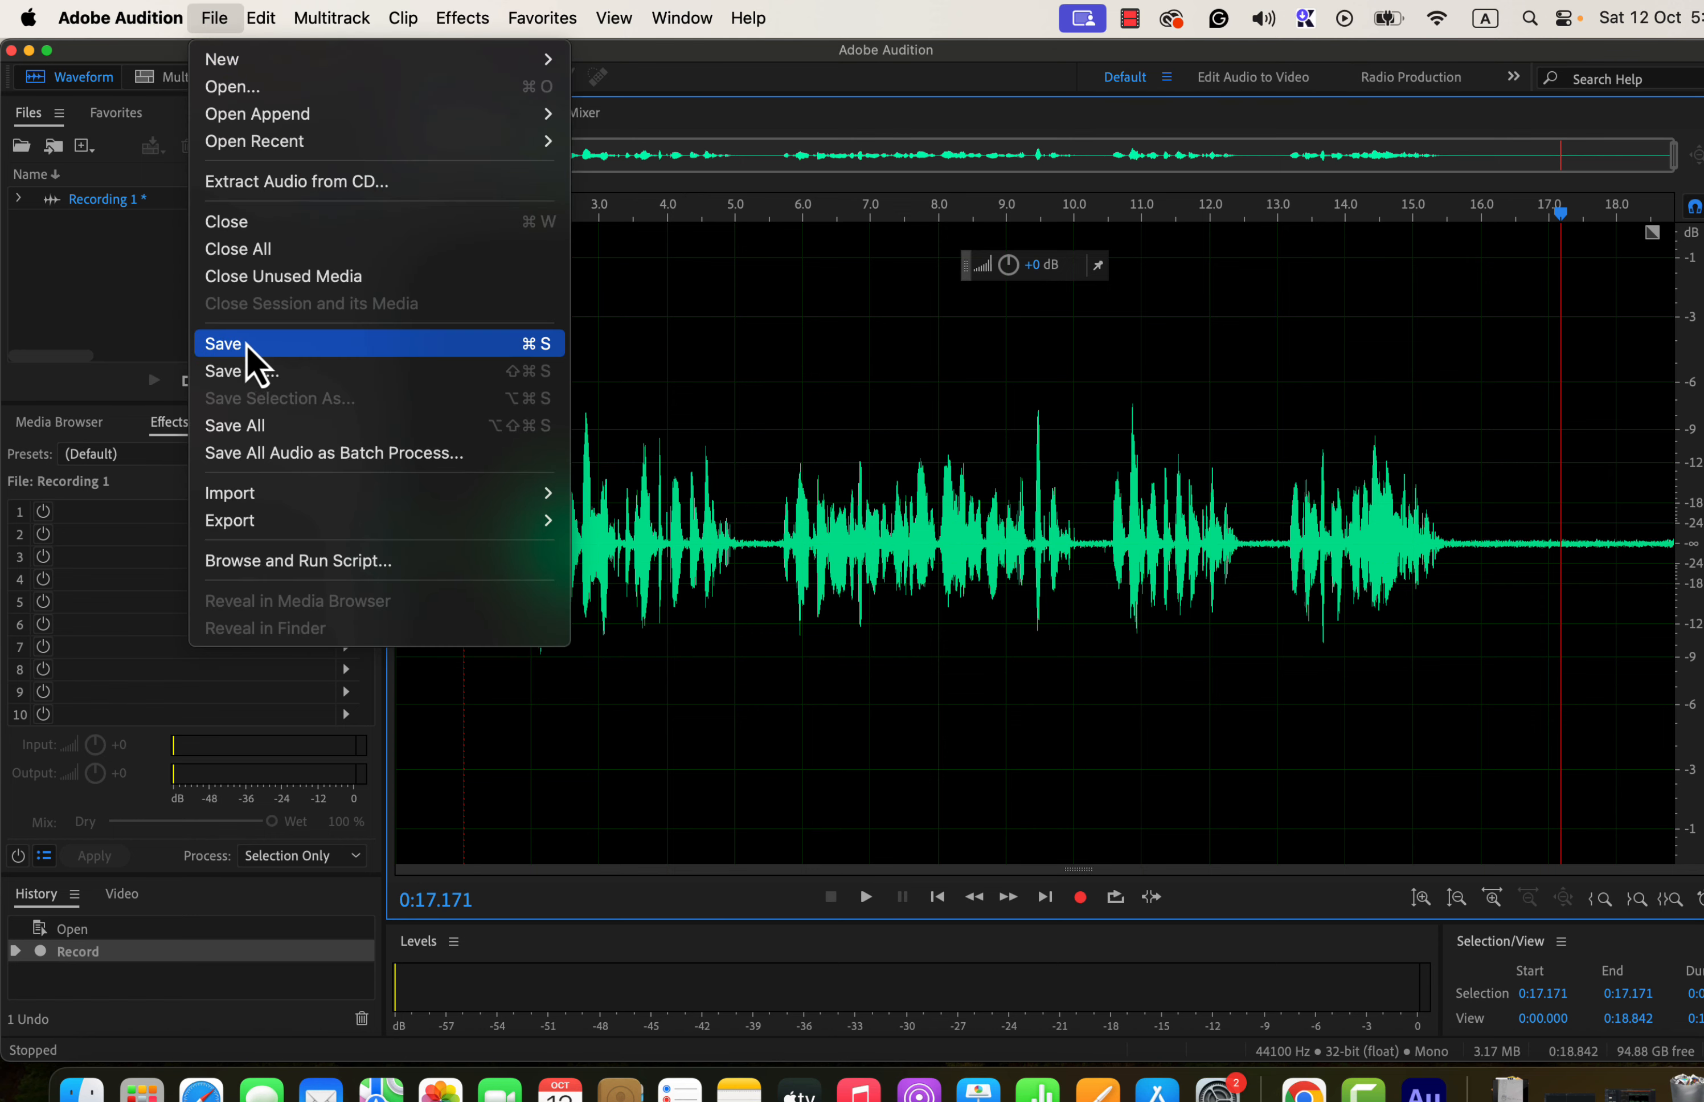
left_click(310, 352)
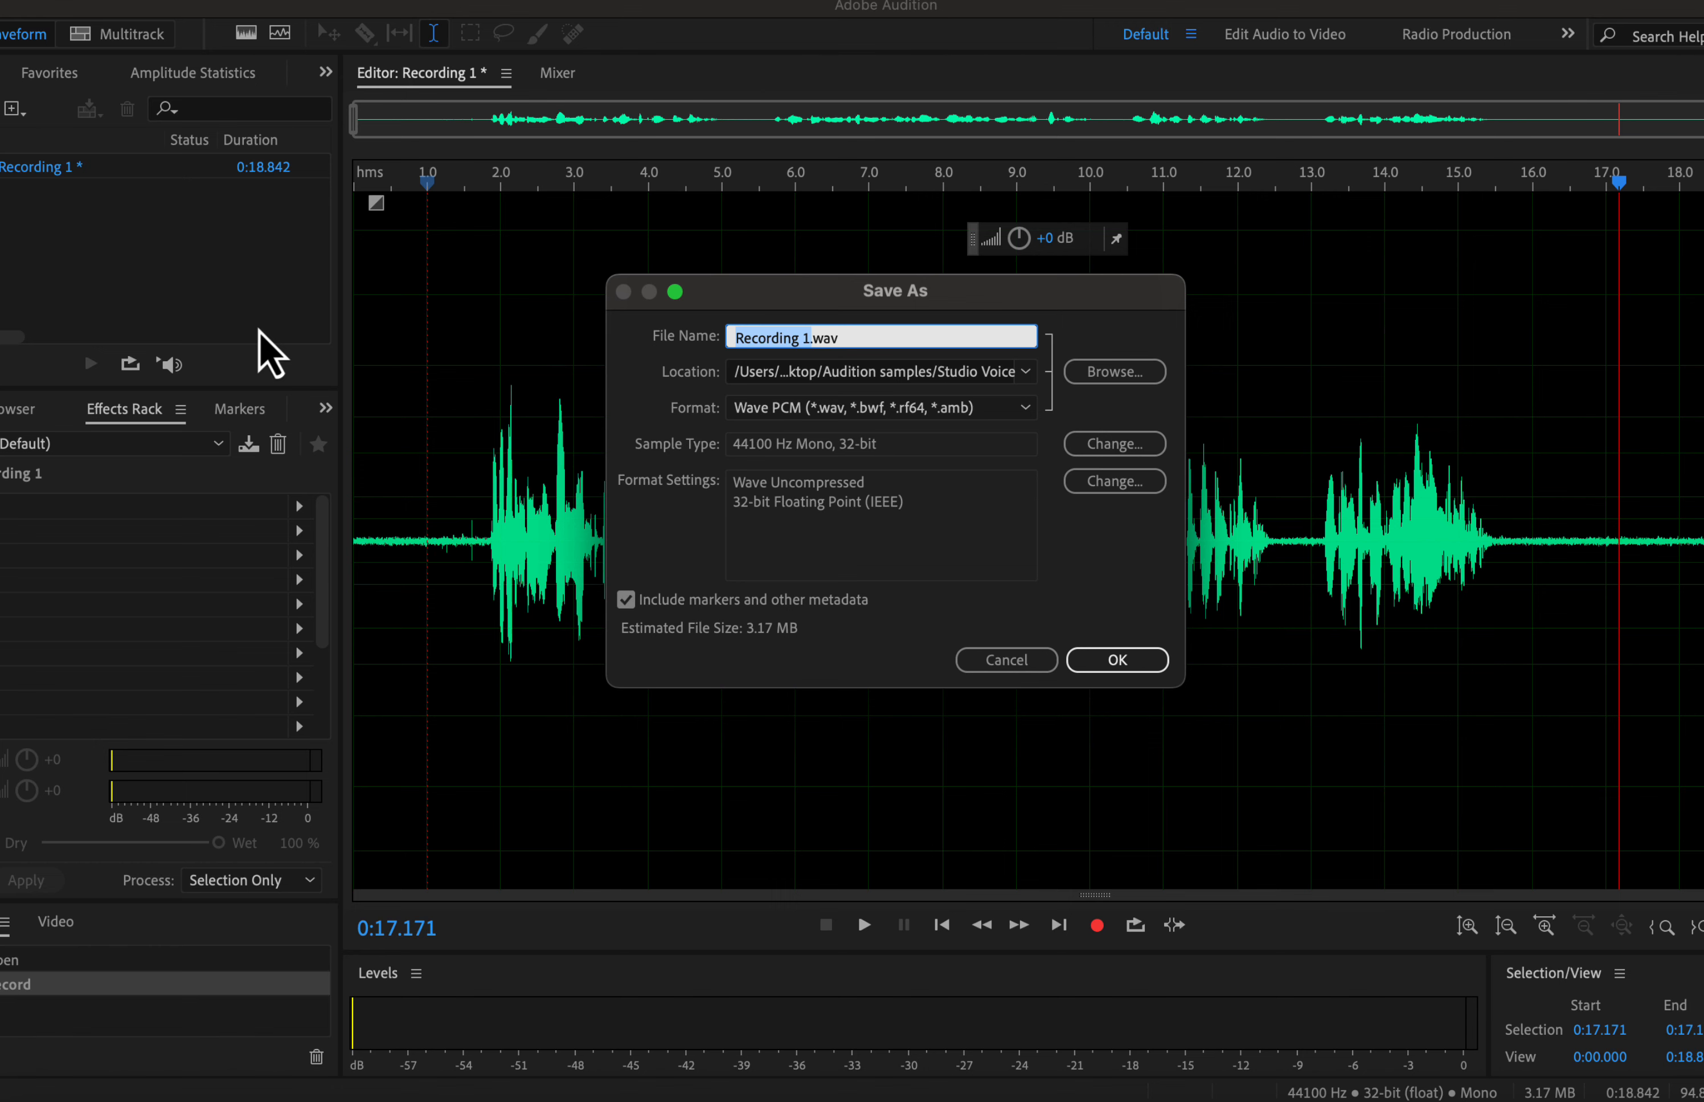
left_click(1094, 372)
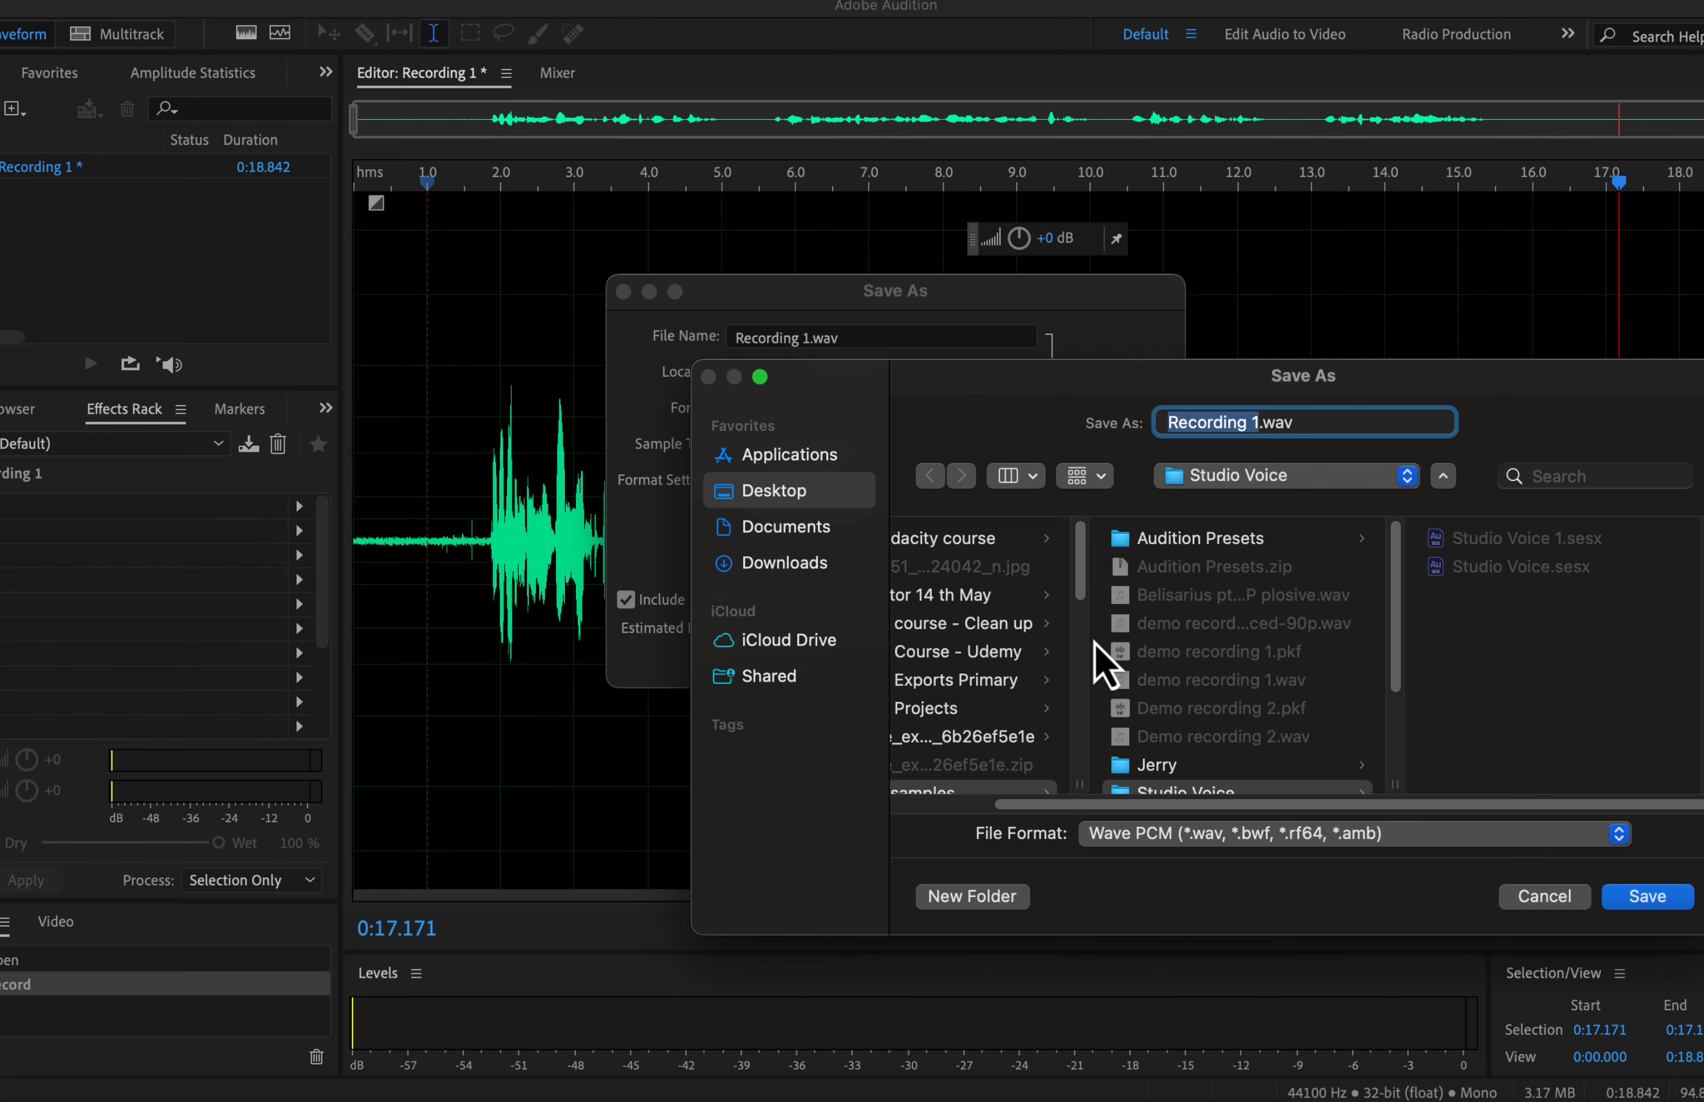
scroll(1017, 680, "down", 5)
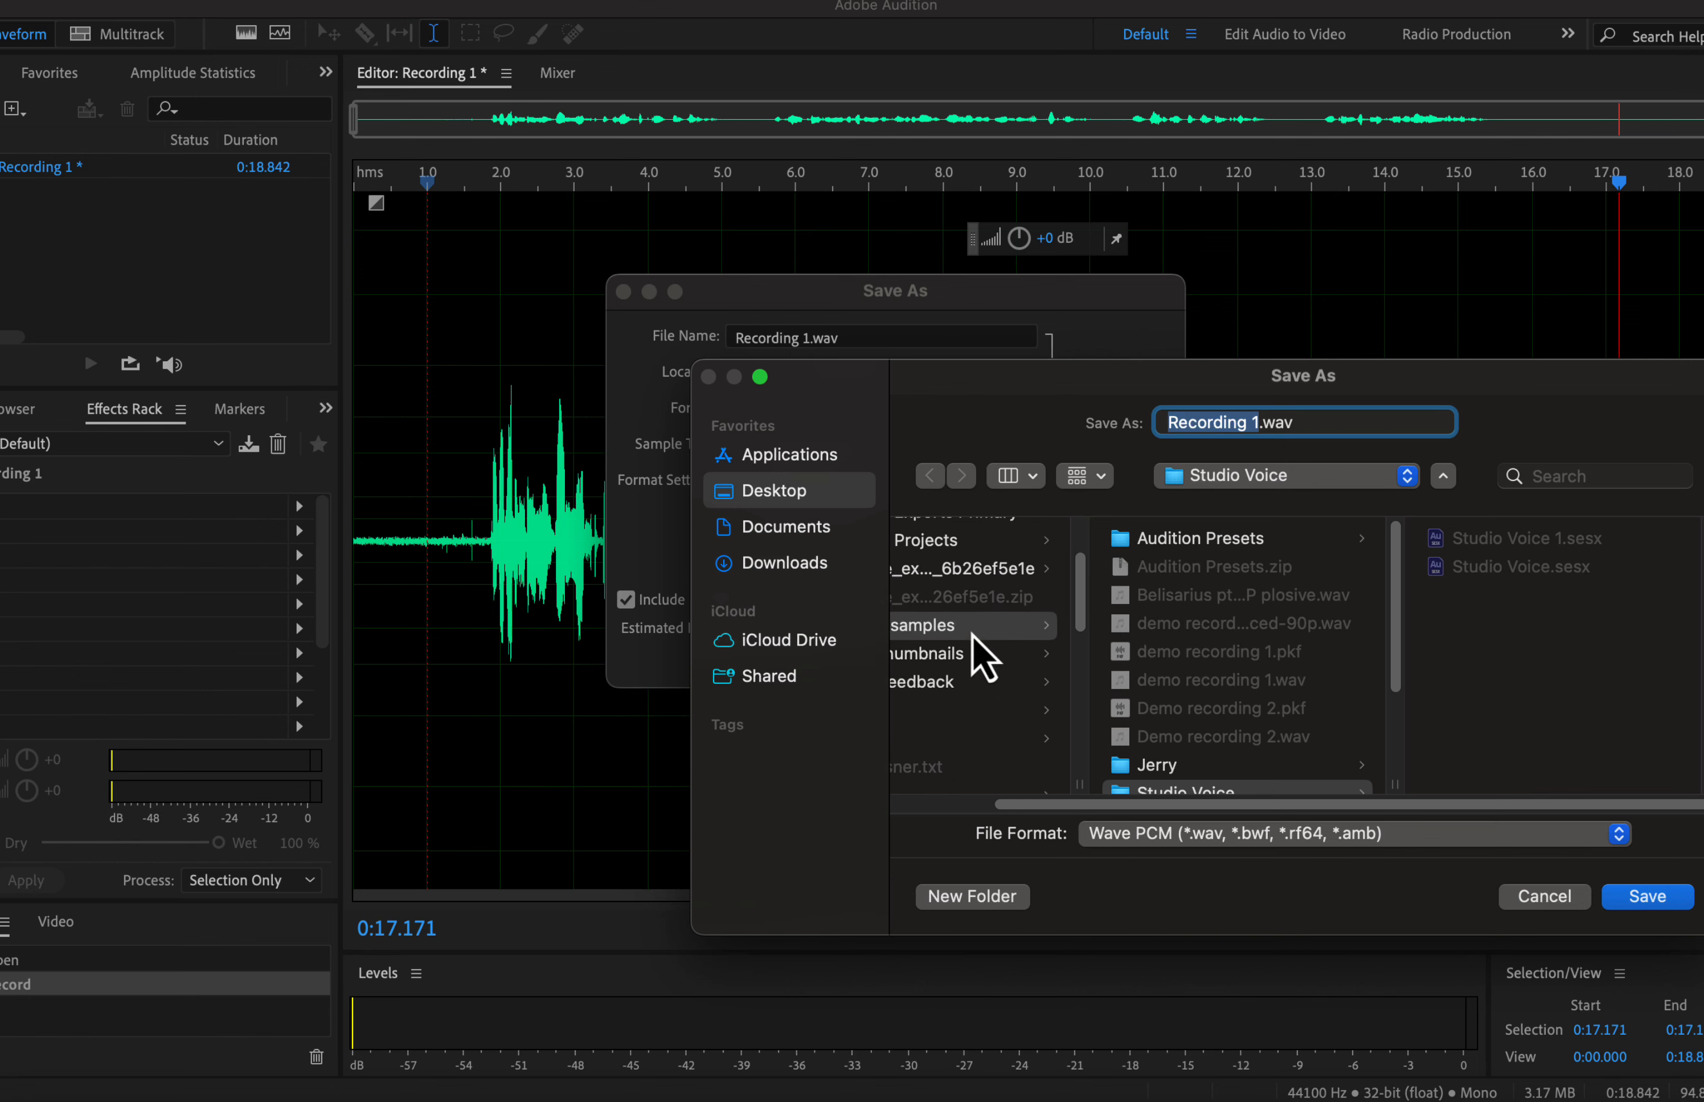
left_click(967, 626)
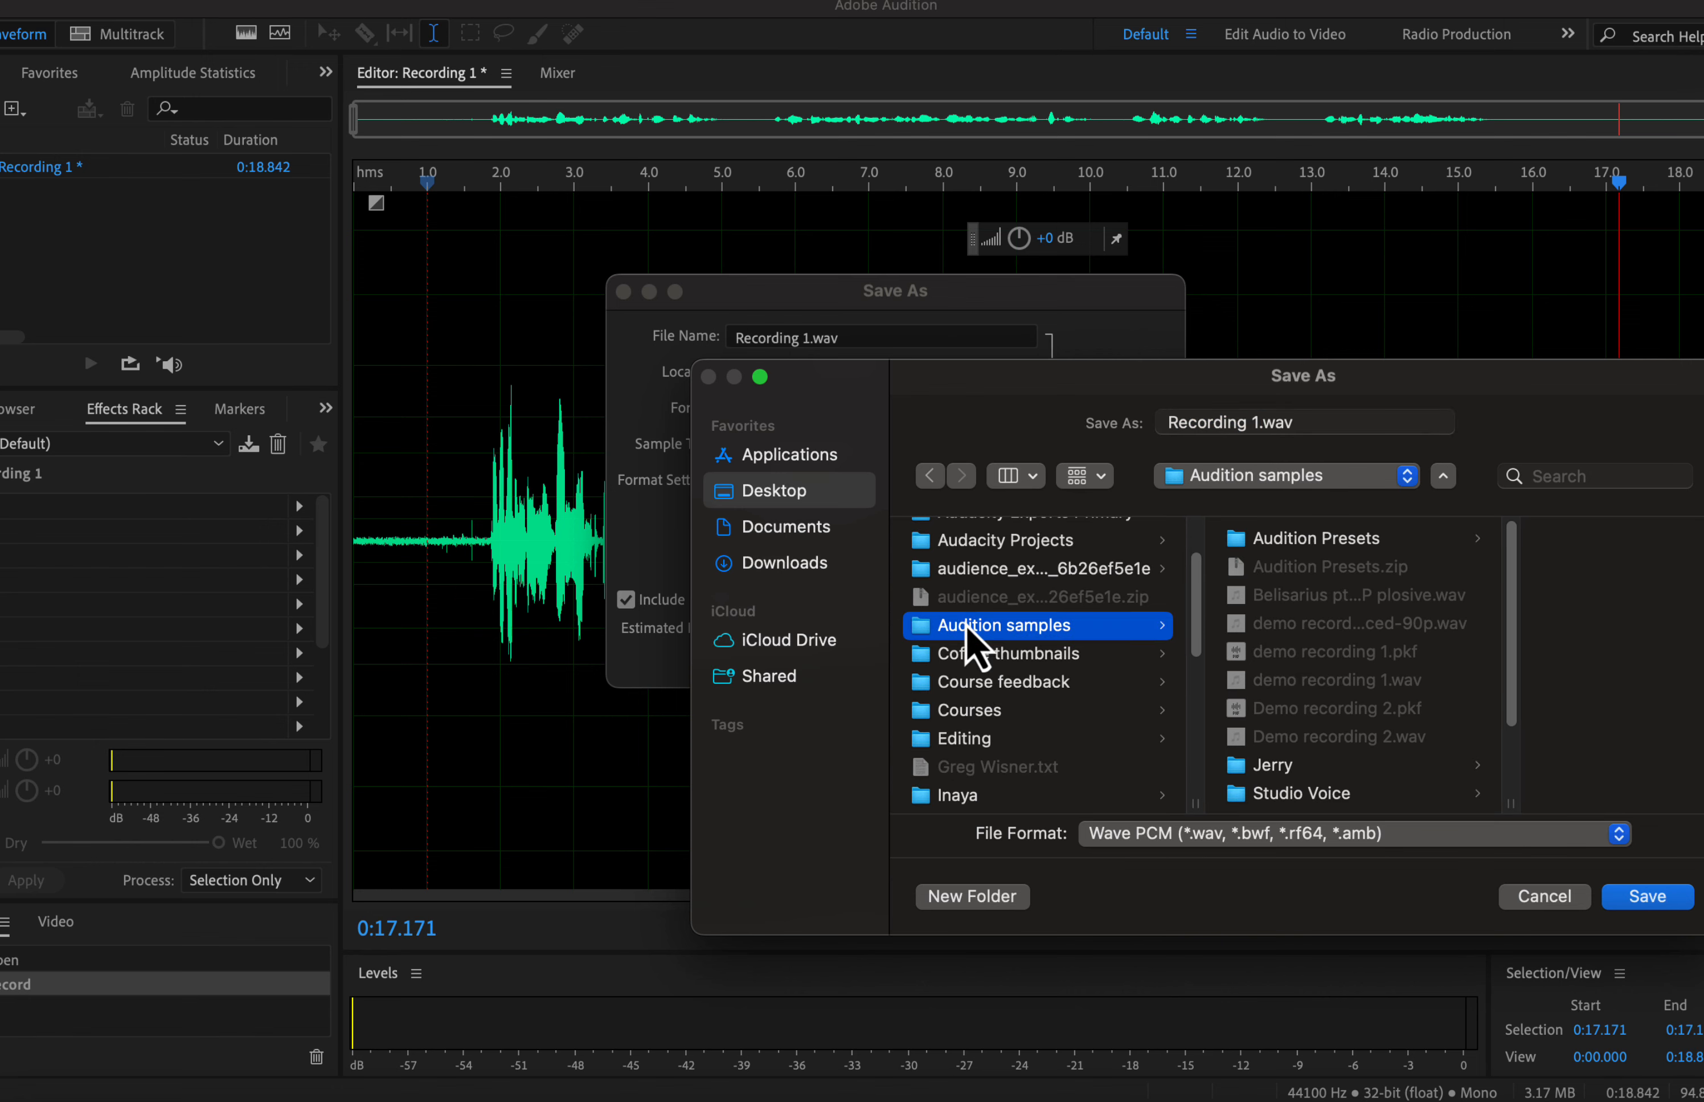
left_click(960, 897)
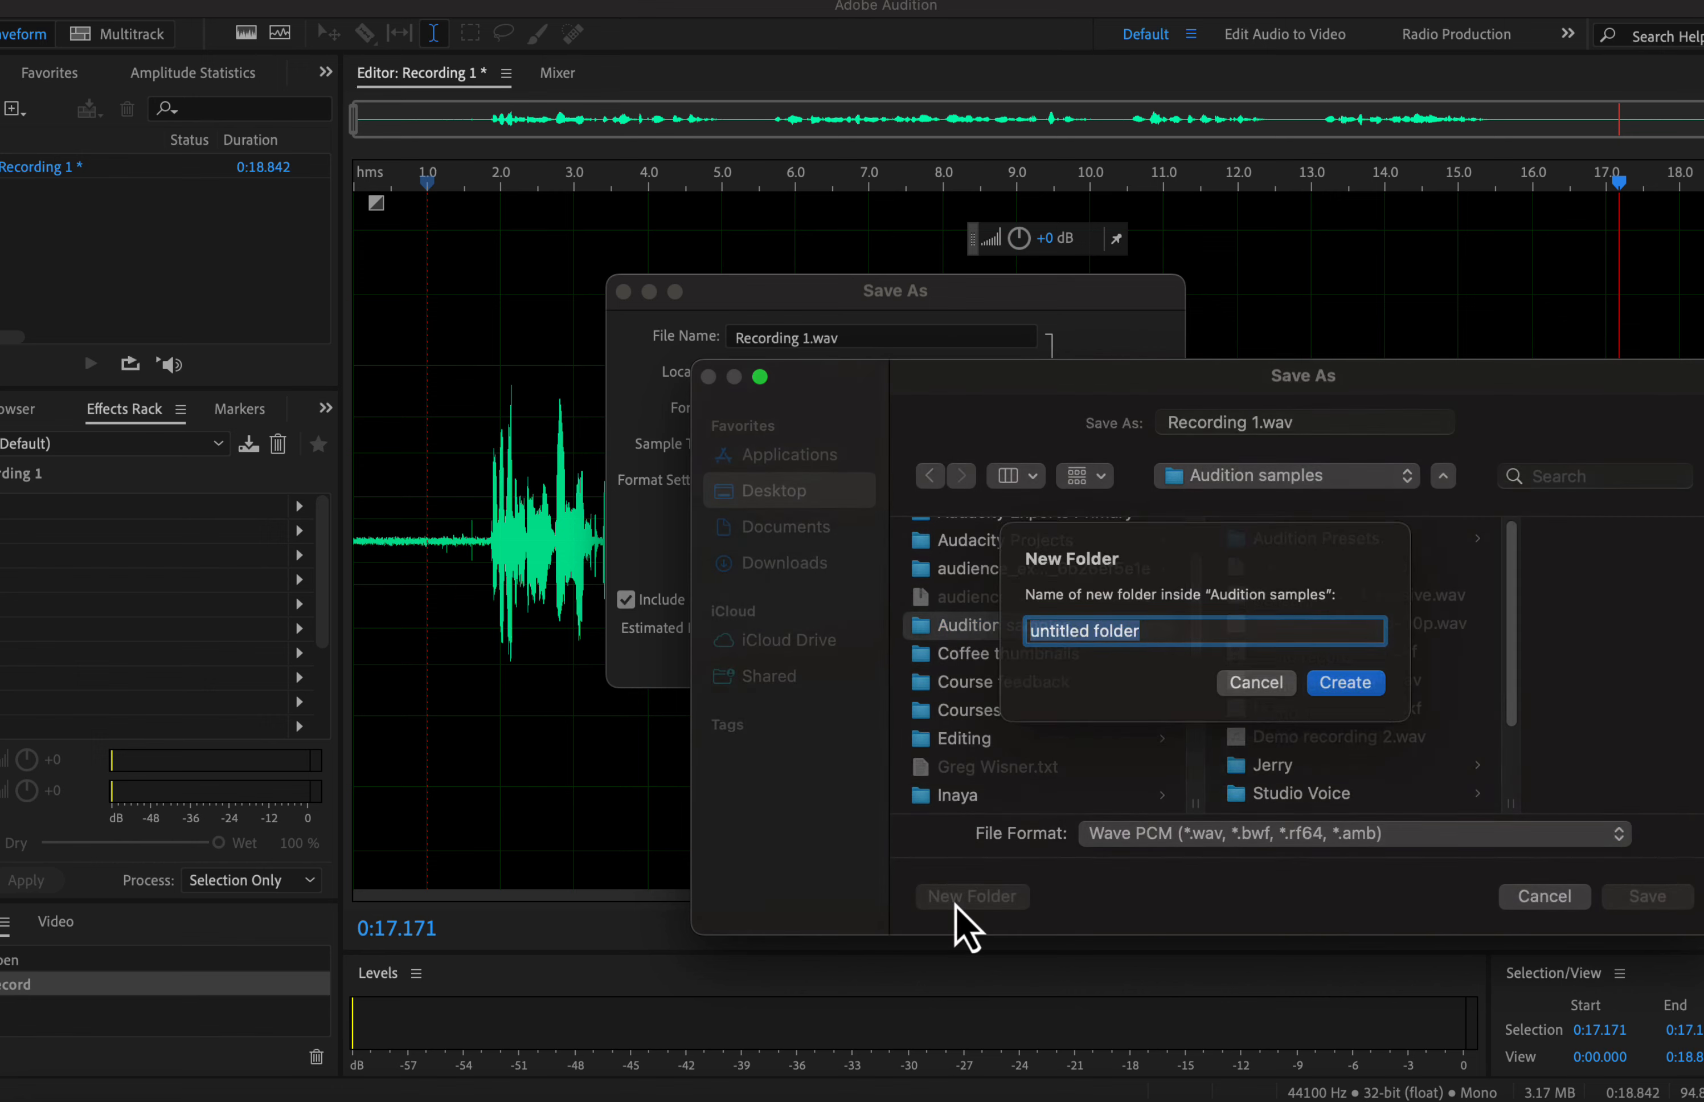
type("Demos")
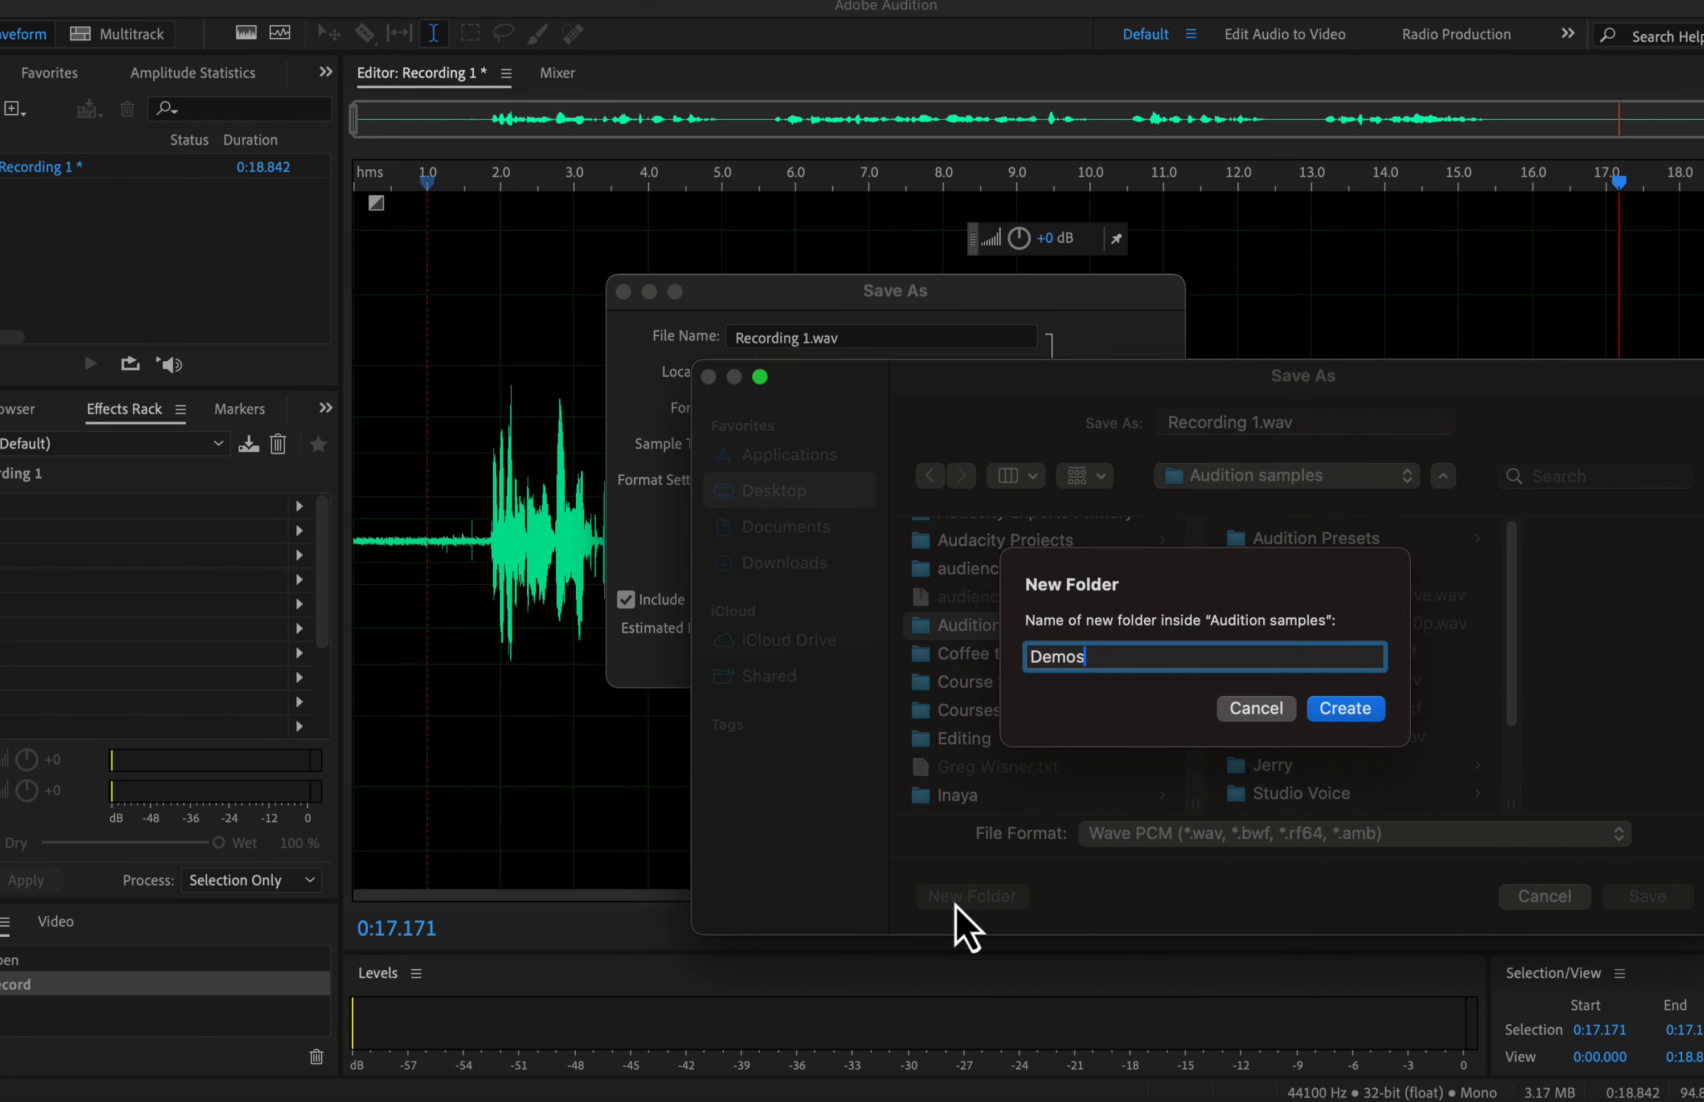
key("Return")
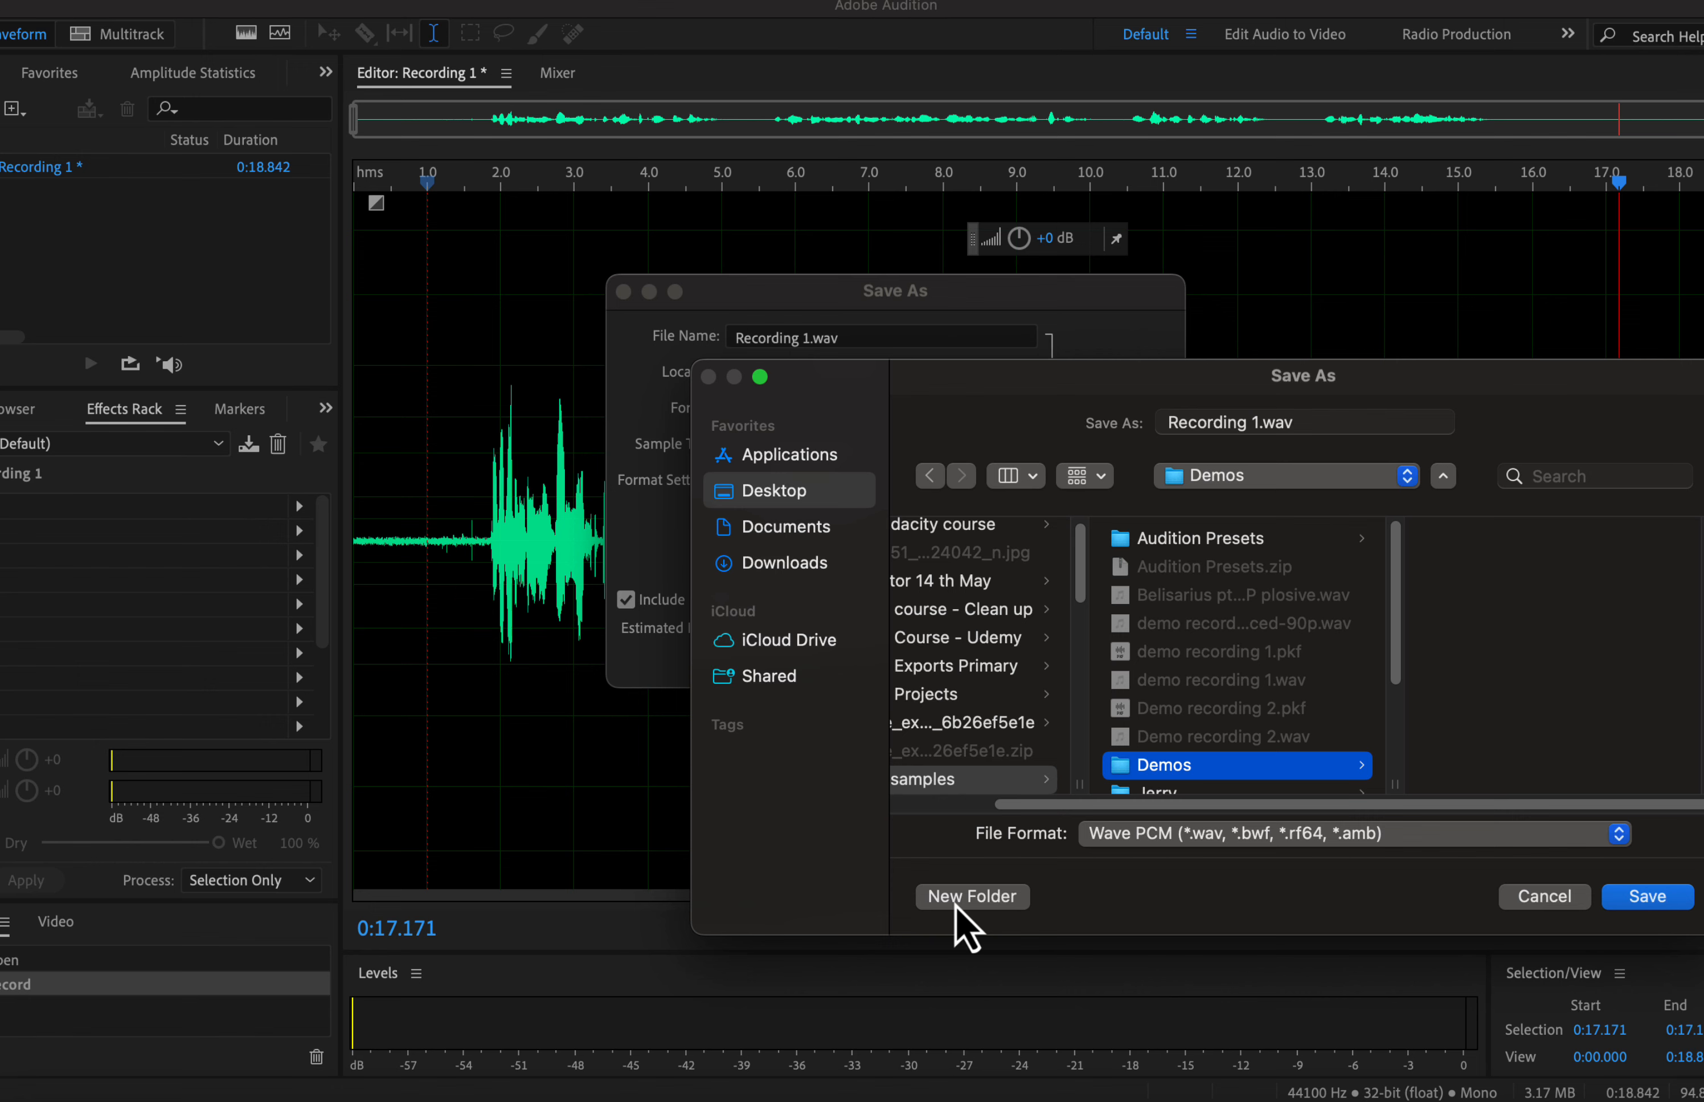
left_click(1651, 896)
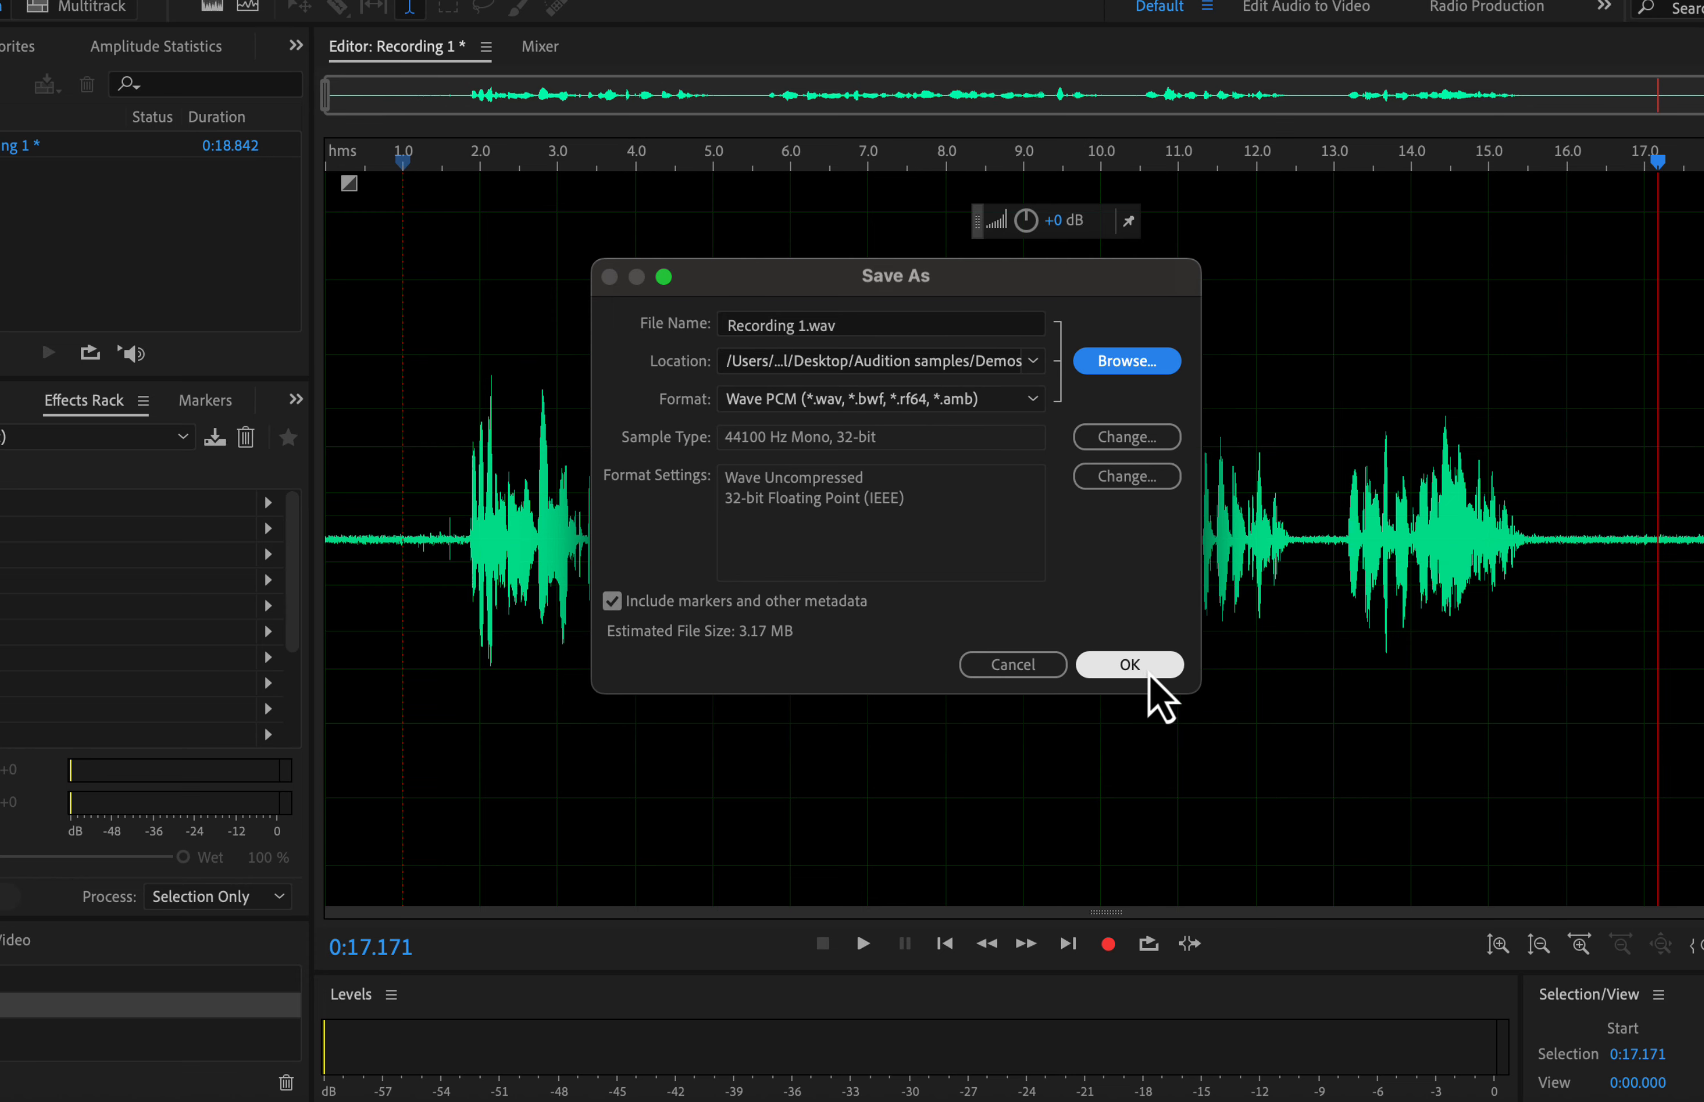
left_click(1130, 666)
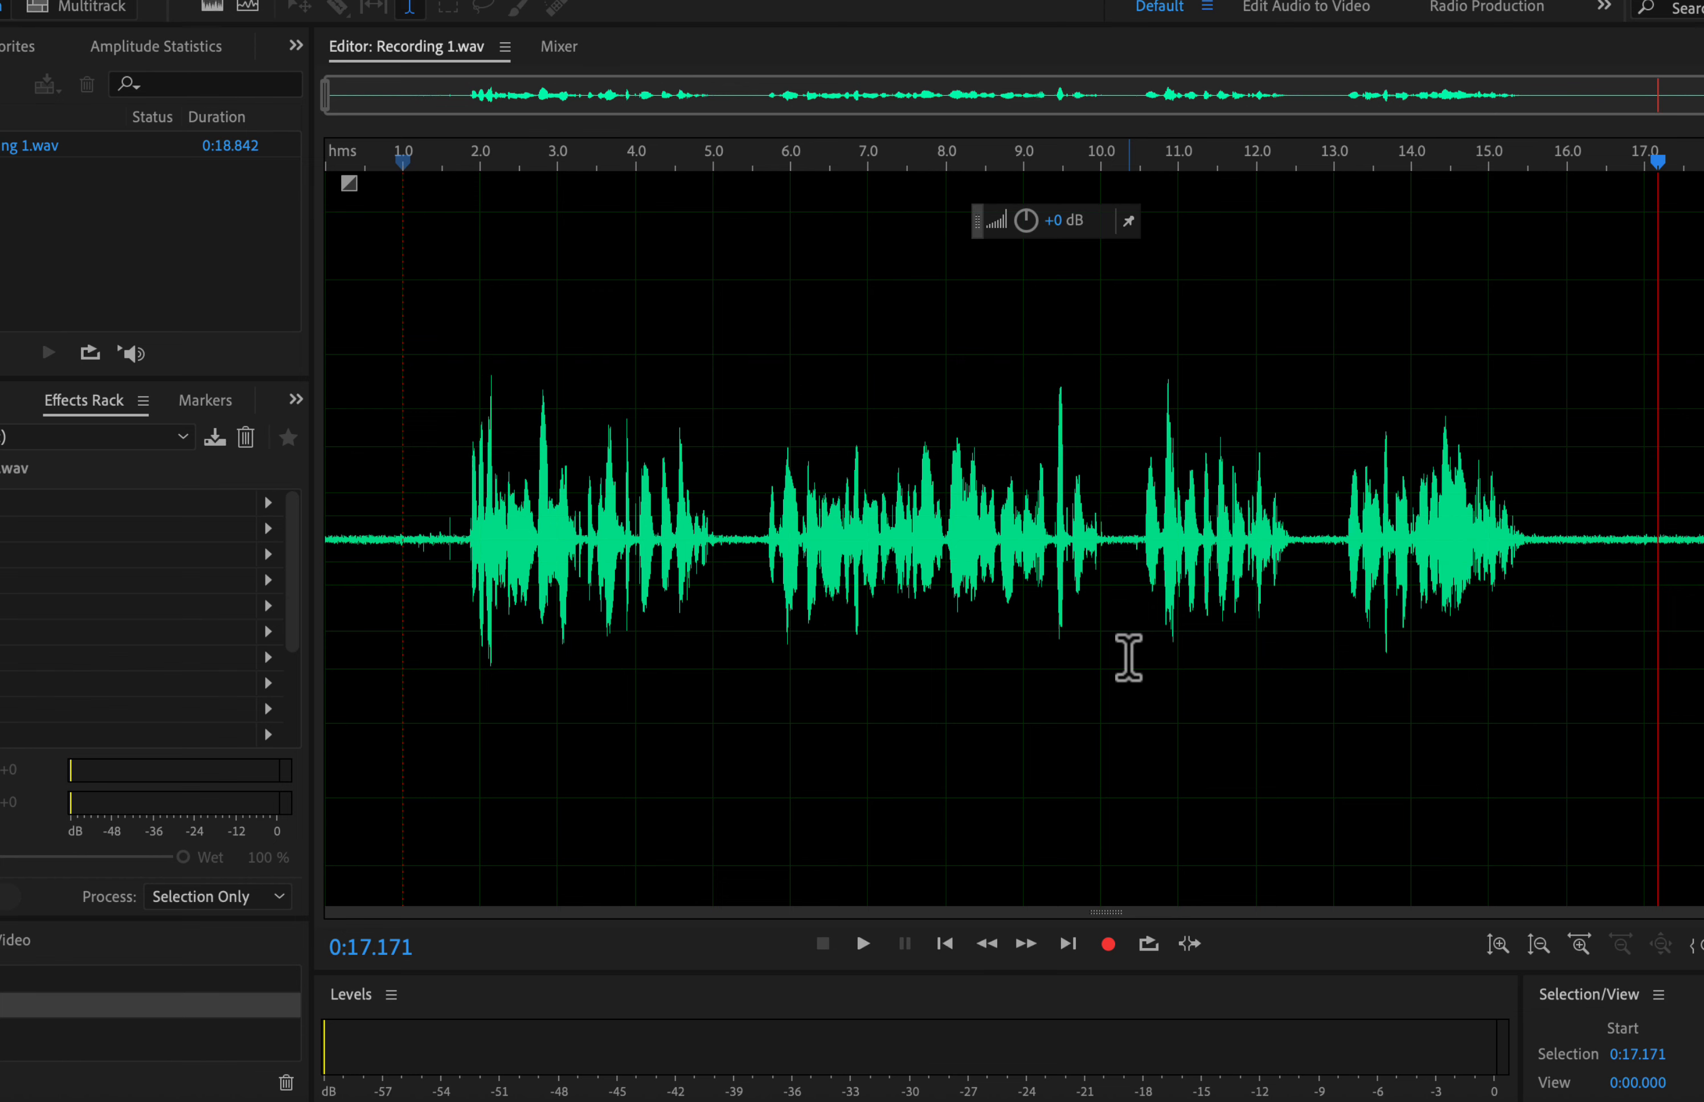
Step: Switch to Chrome and look through the curriculum on the Adobe Audition for Beginners course page
key("super+Tab")
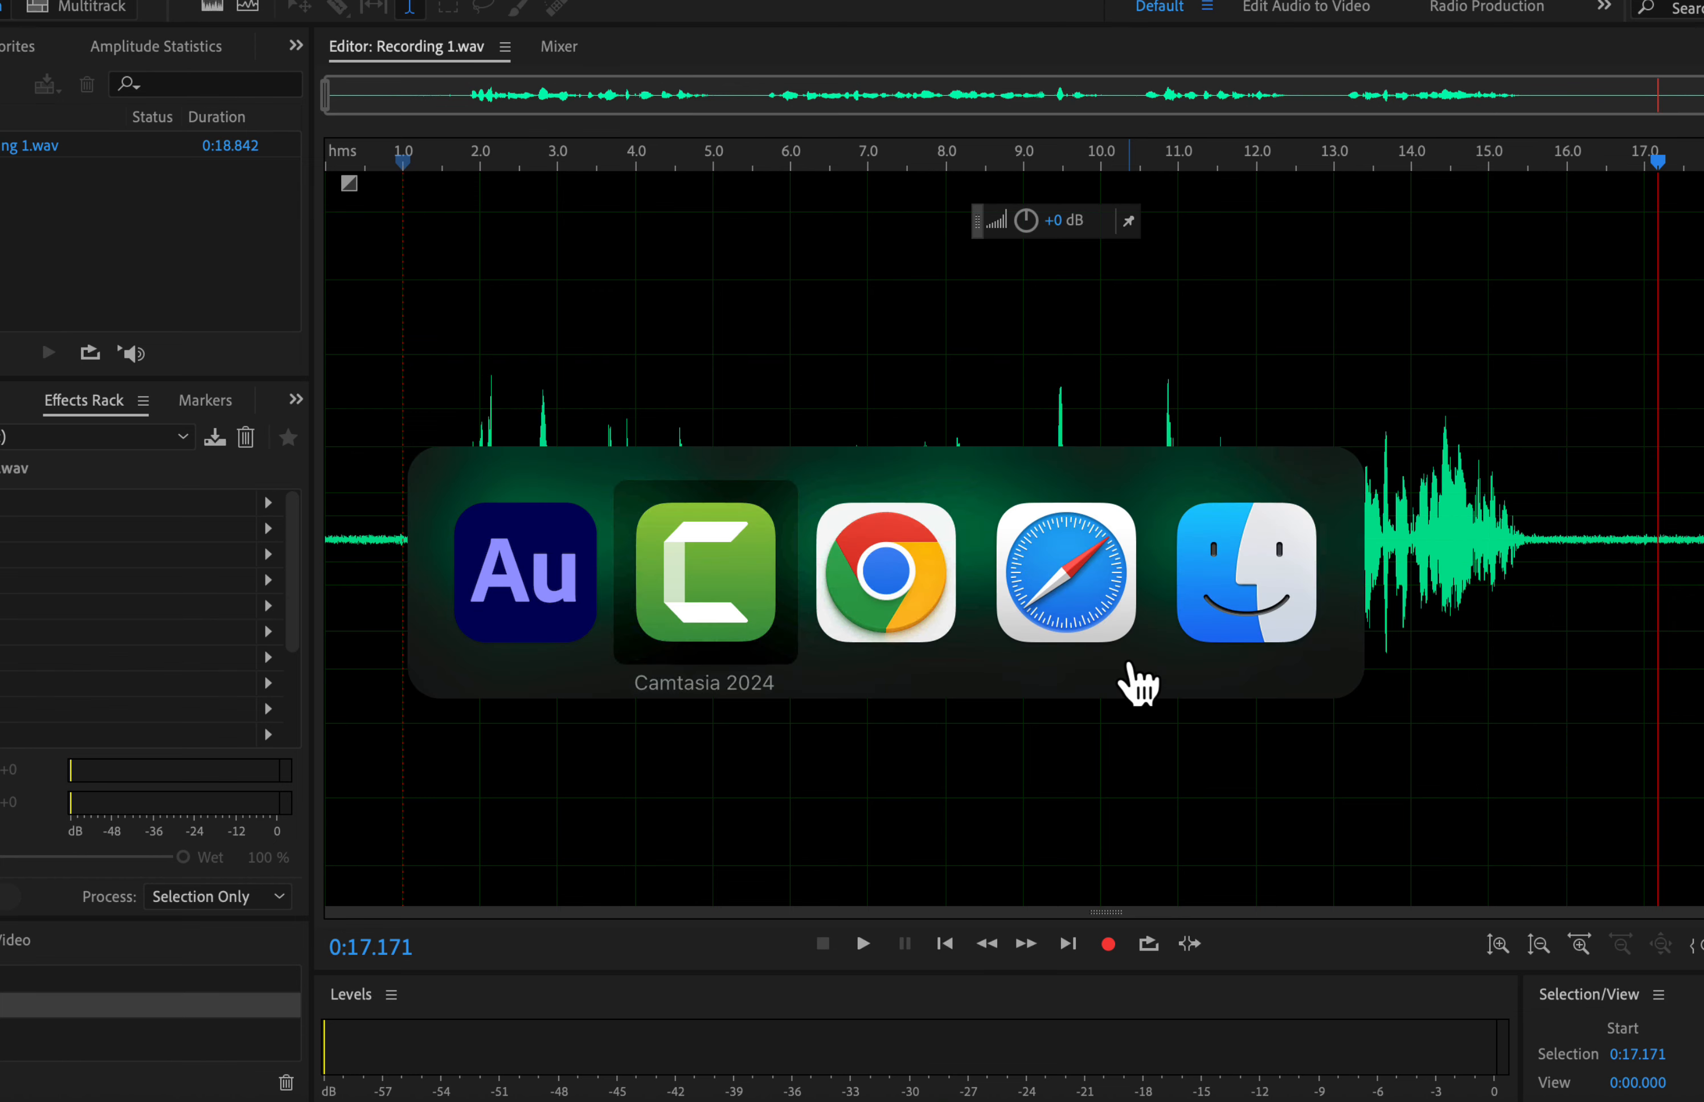
key("super+Tab")
key("super+Tab")
key("super+Tab")
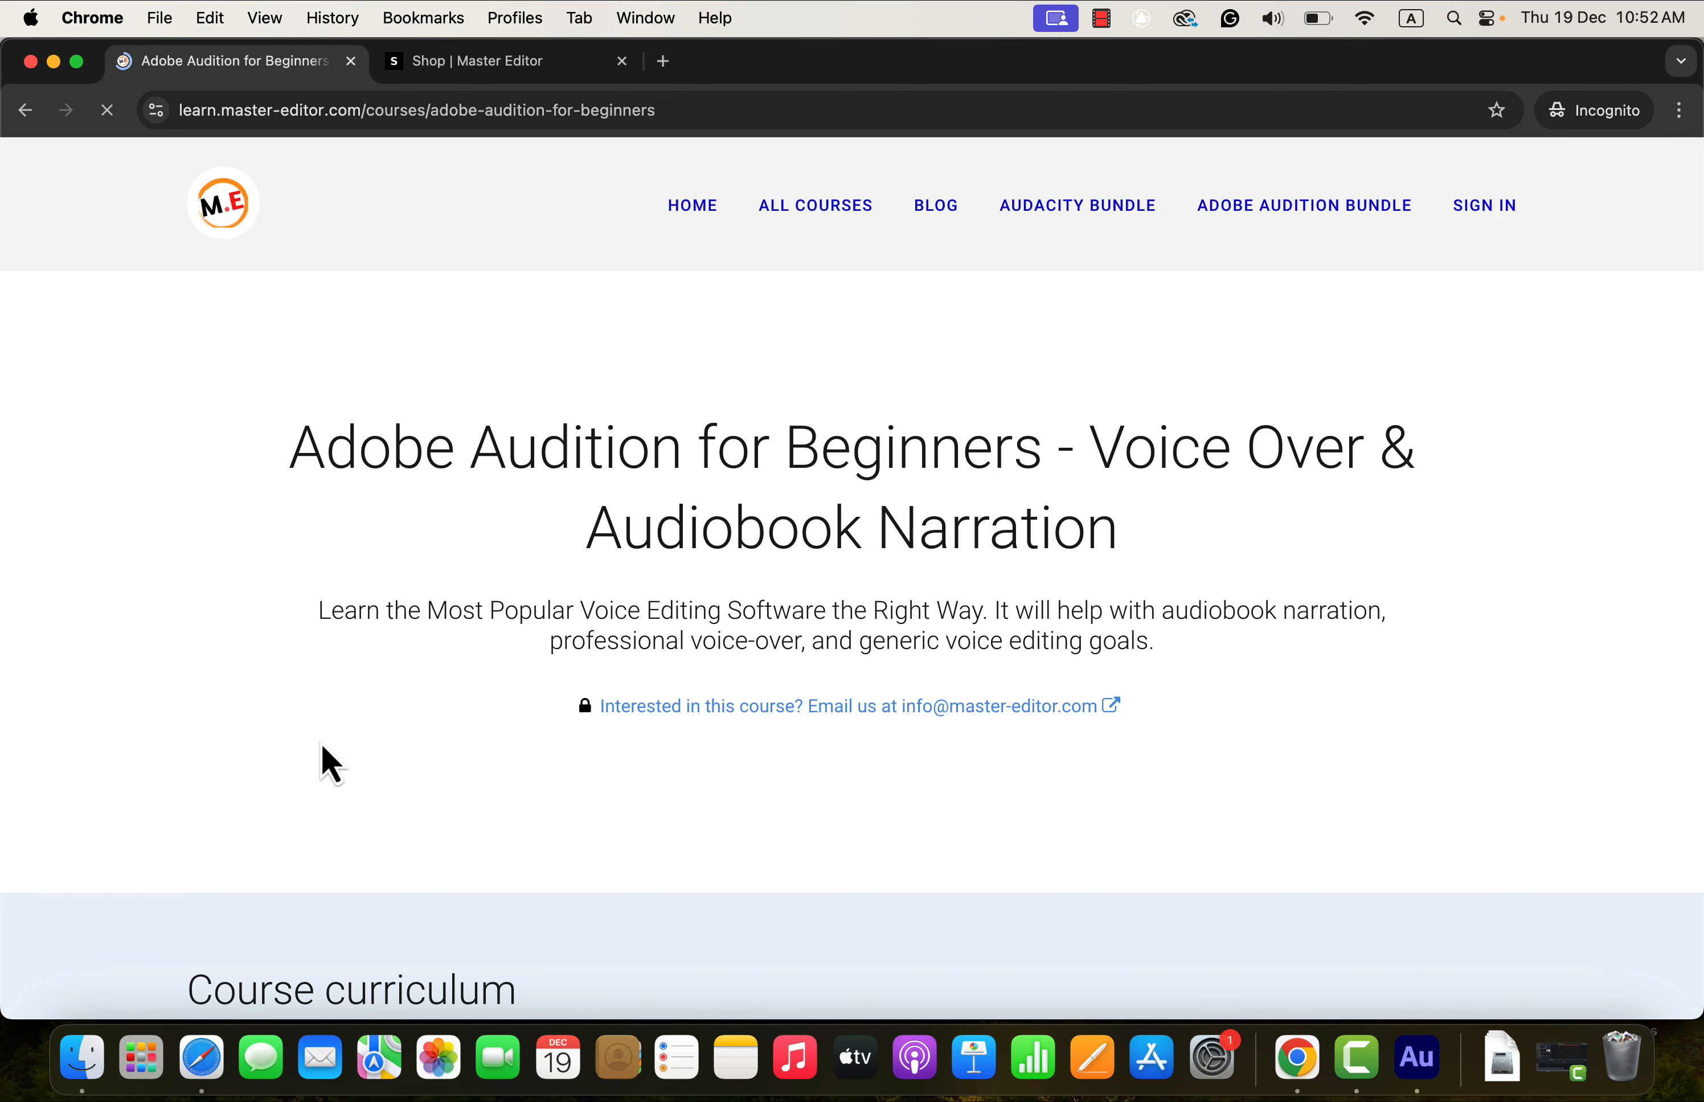
scroll(324, 752, "down", 4)
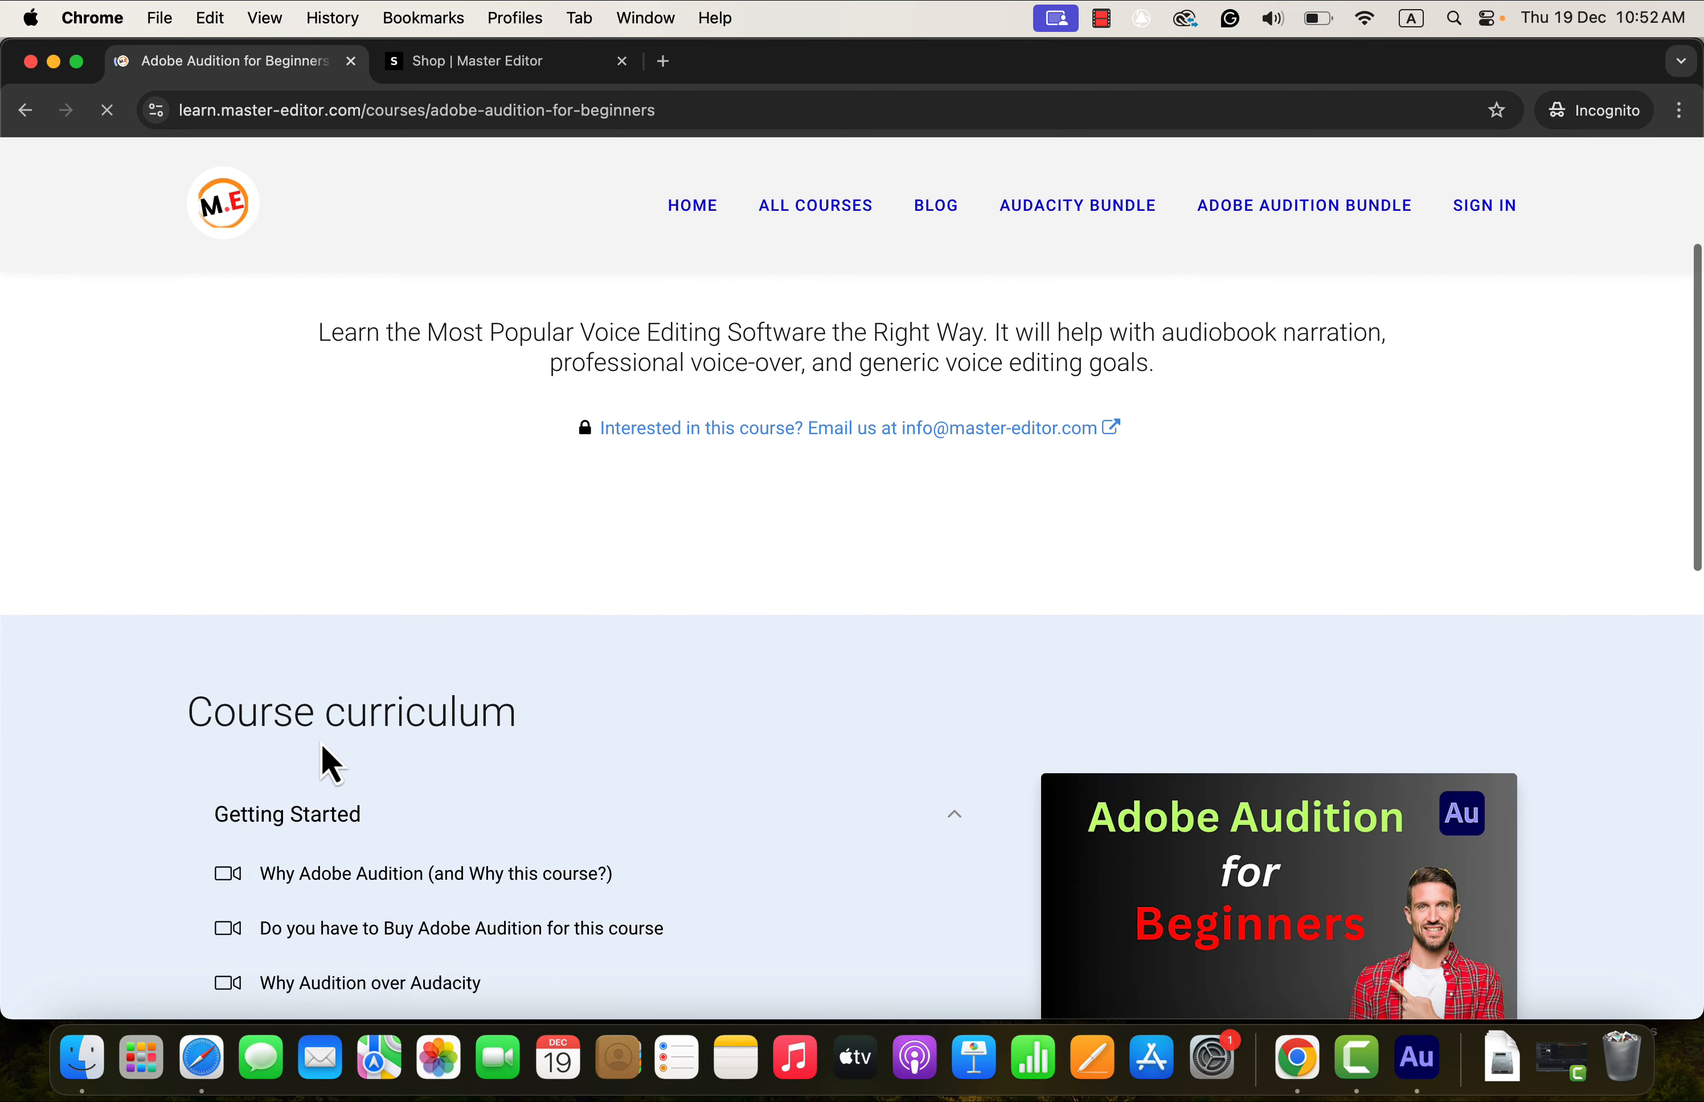
scroll(321, 742, "down", 7)
scroll(324, 748, "down", 10)
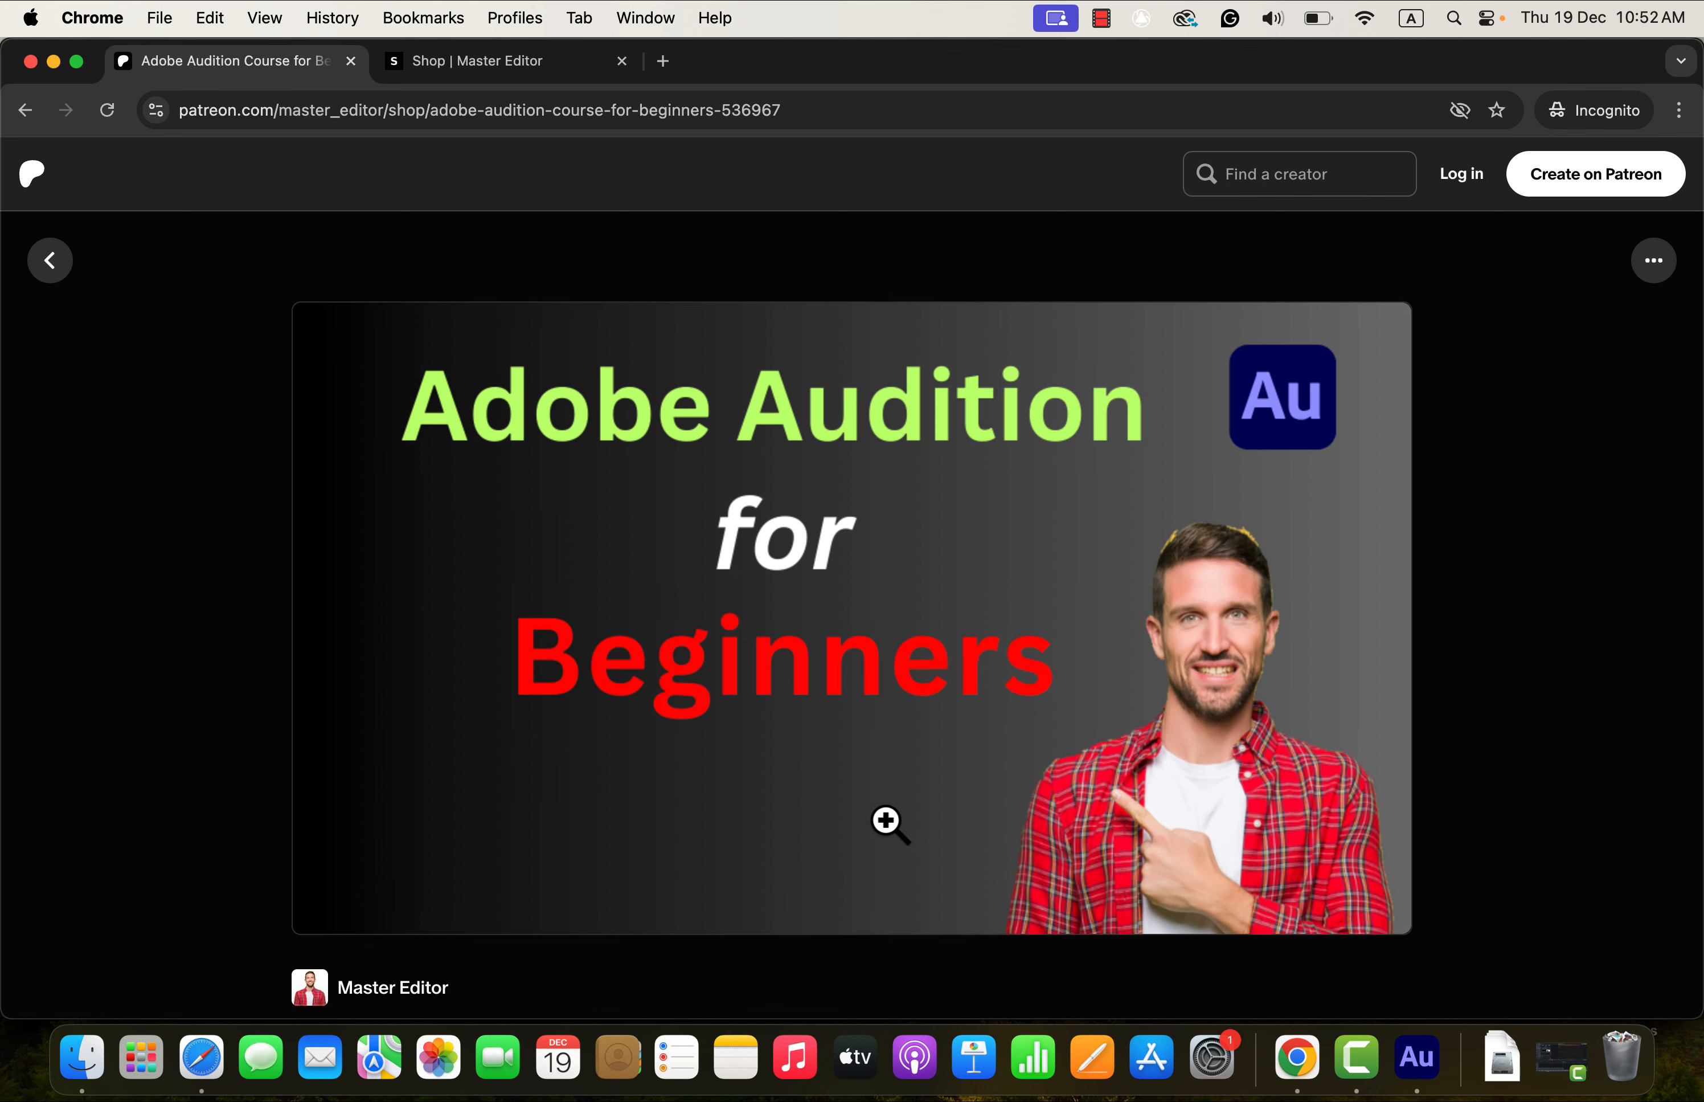
Step: Review the Adobe Audition Course for Beginners listing on Patreon and its product page in the Master Editor shop
scroll(889, 823, "down", 3)
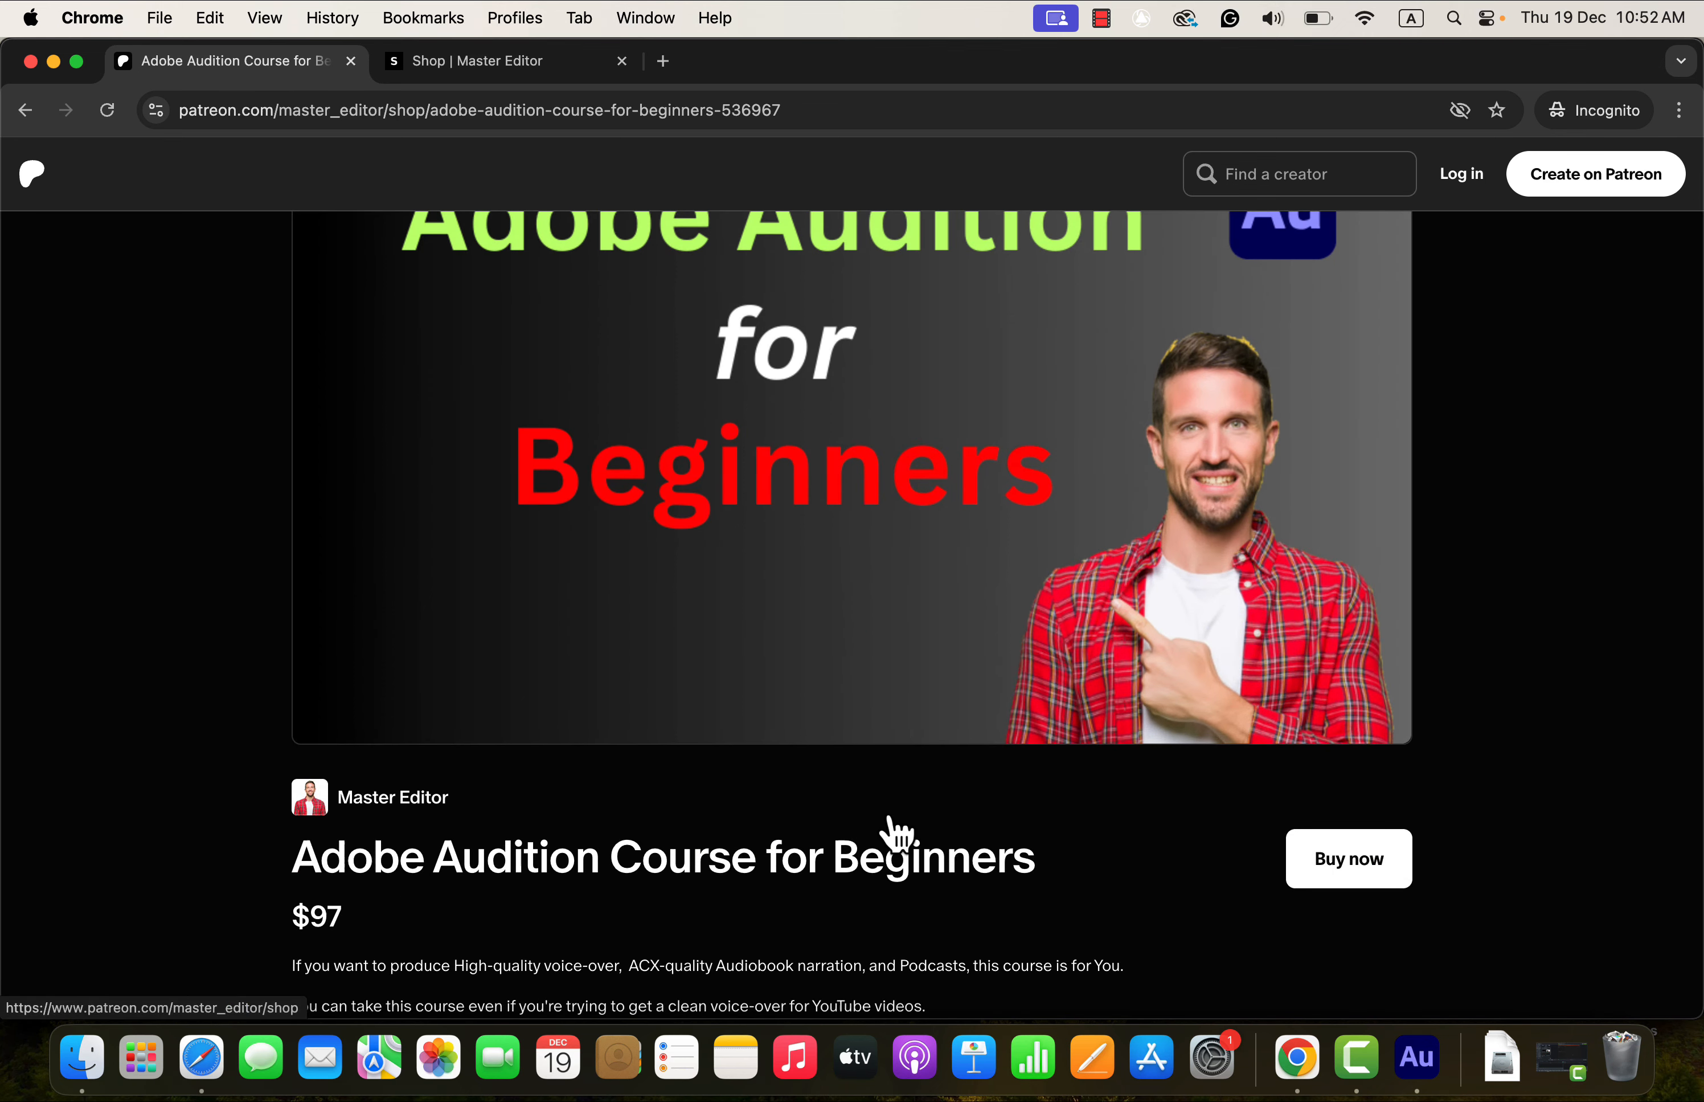
scroll(891, 823, "down", 3)
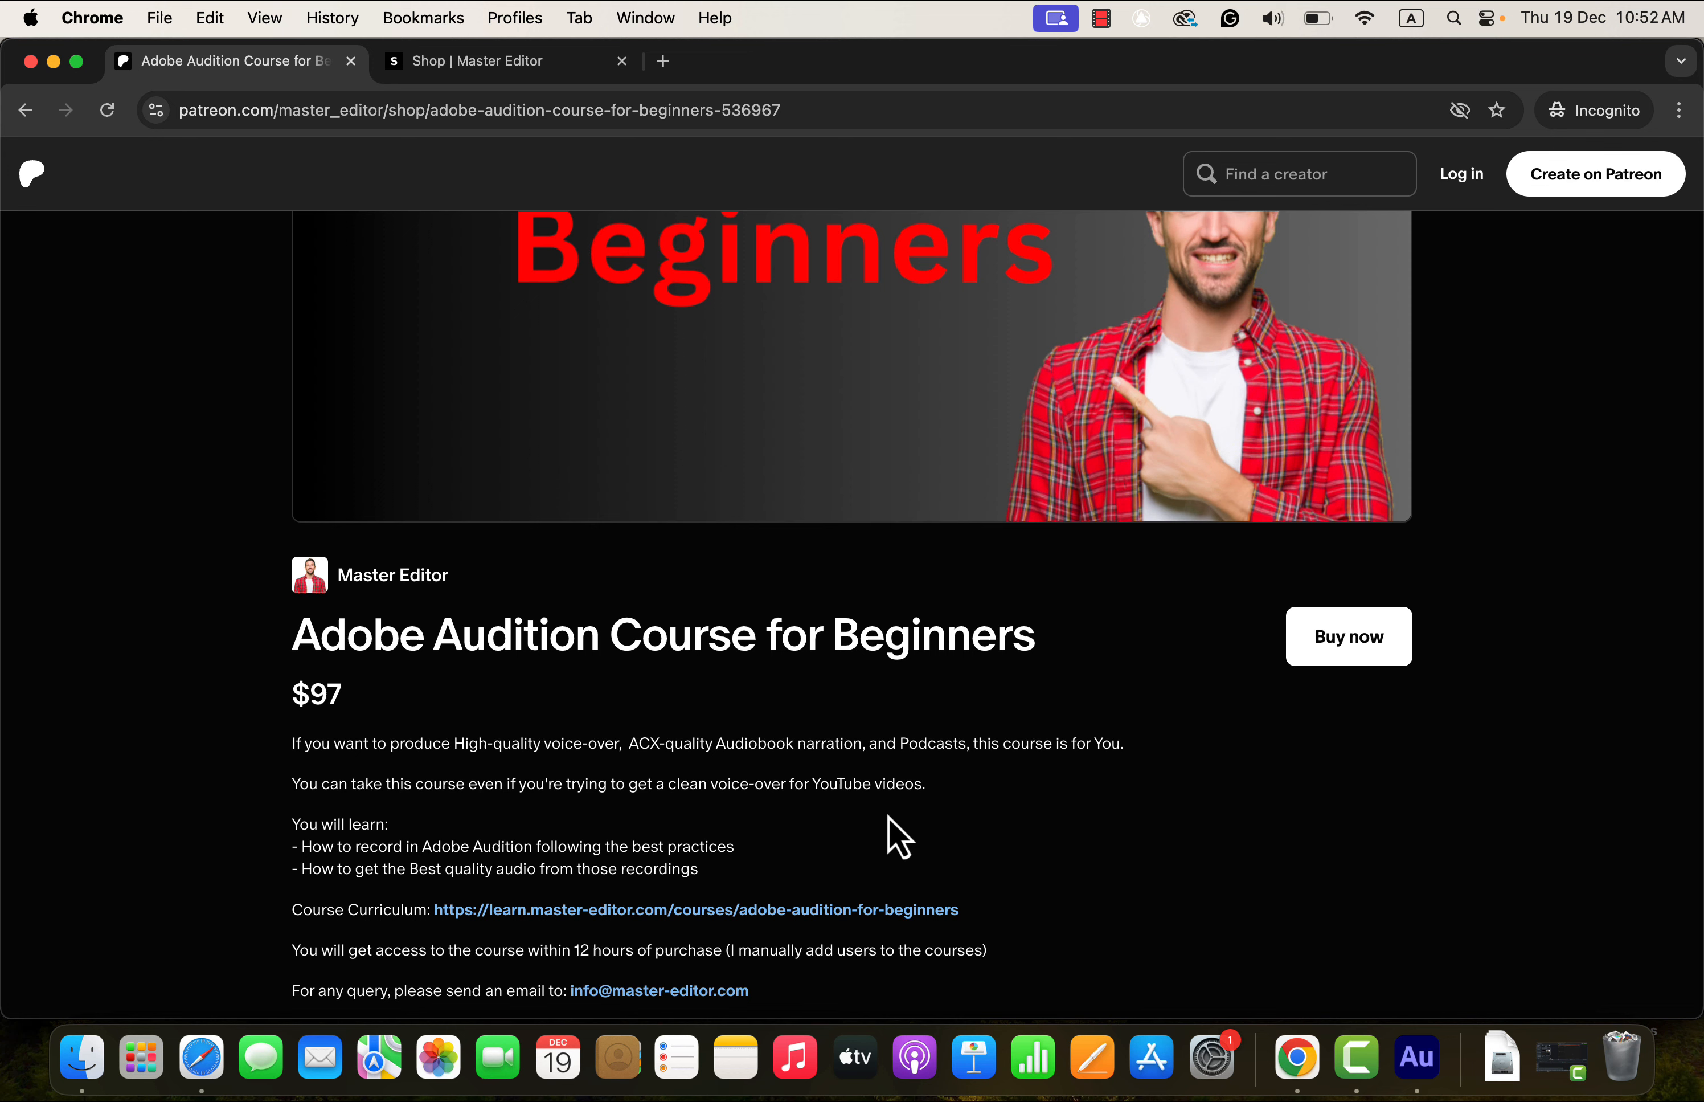
left_click(494, 75)
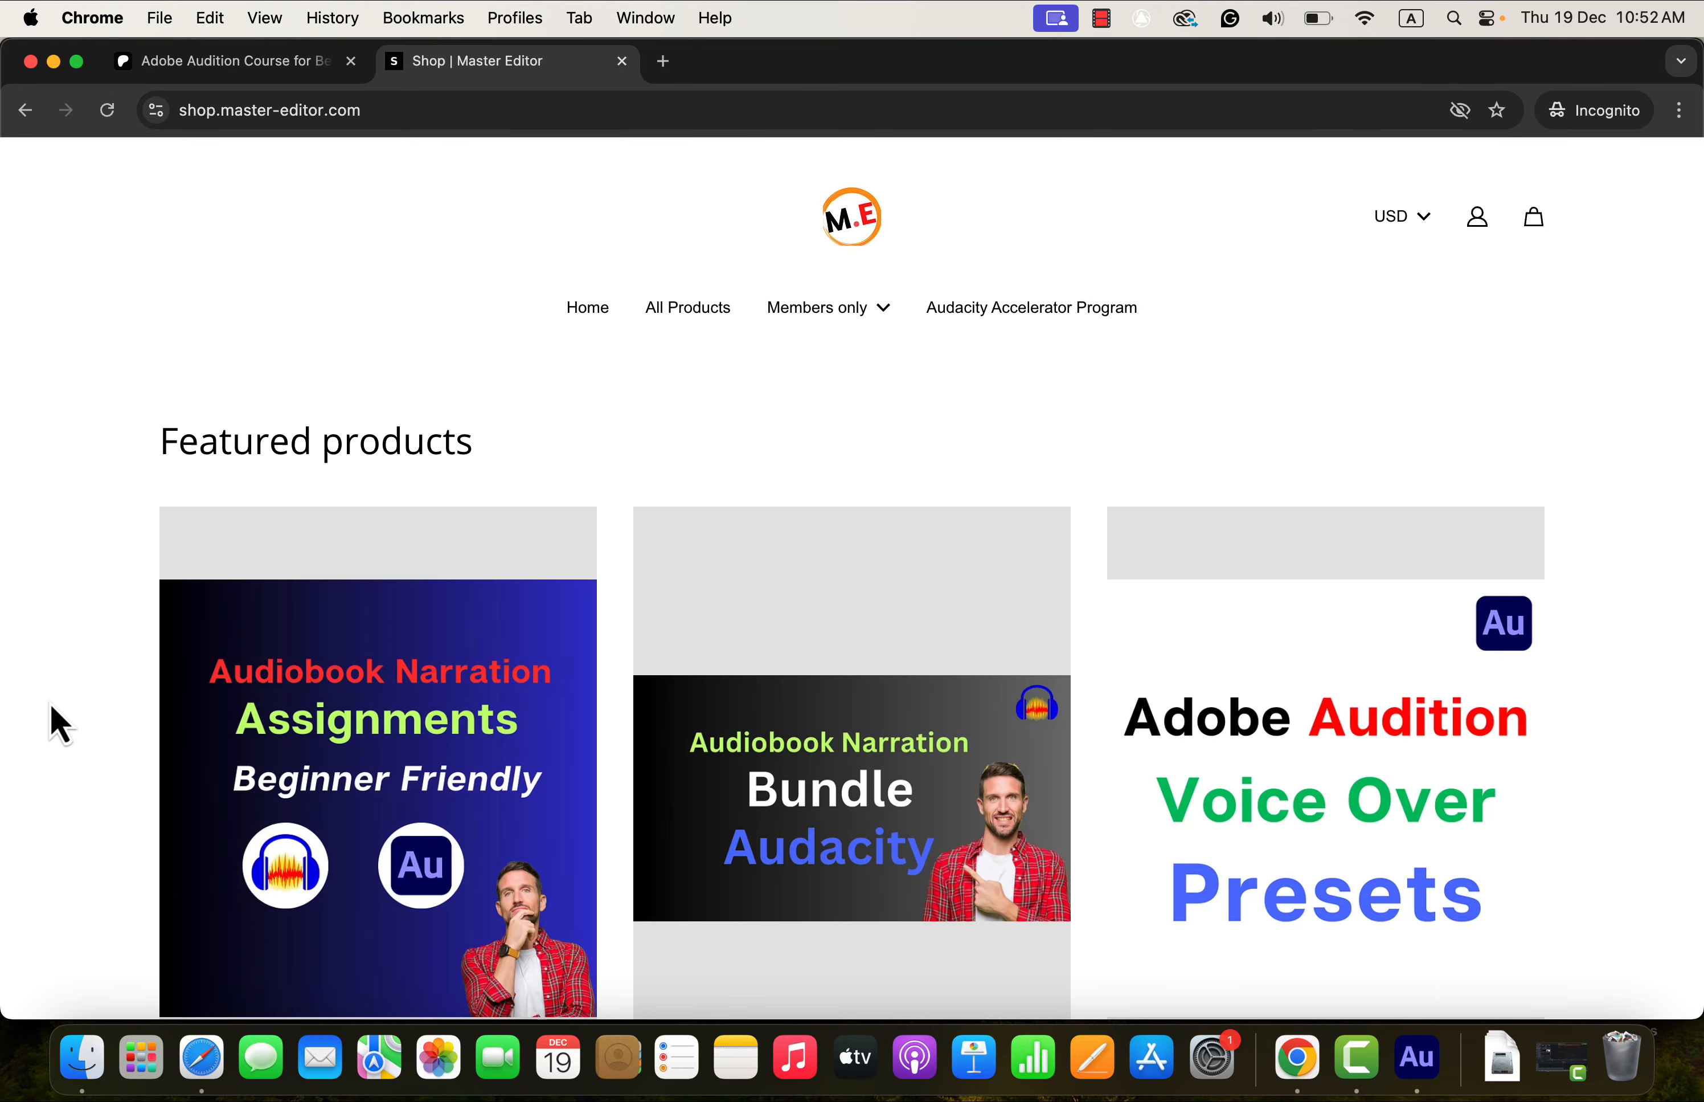
scroll(60, 716, "down", 5)
scroll(67, 731, "down", 10)
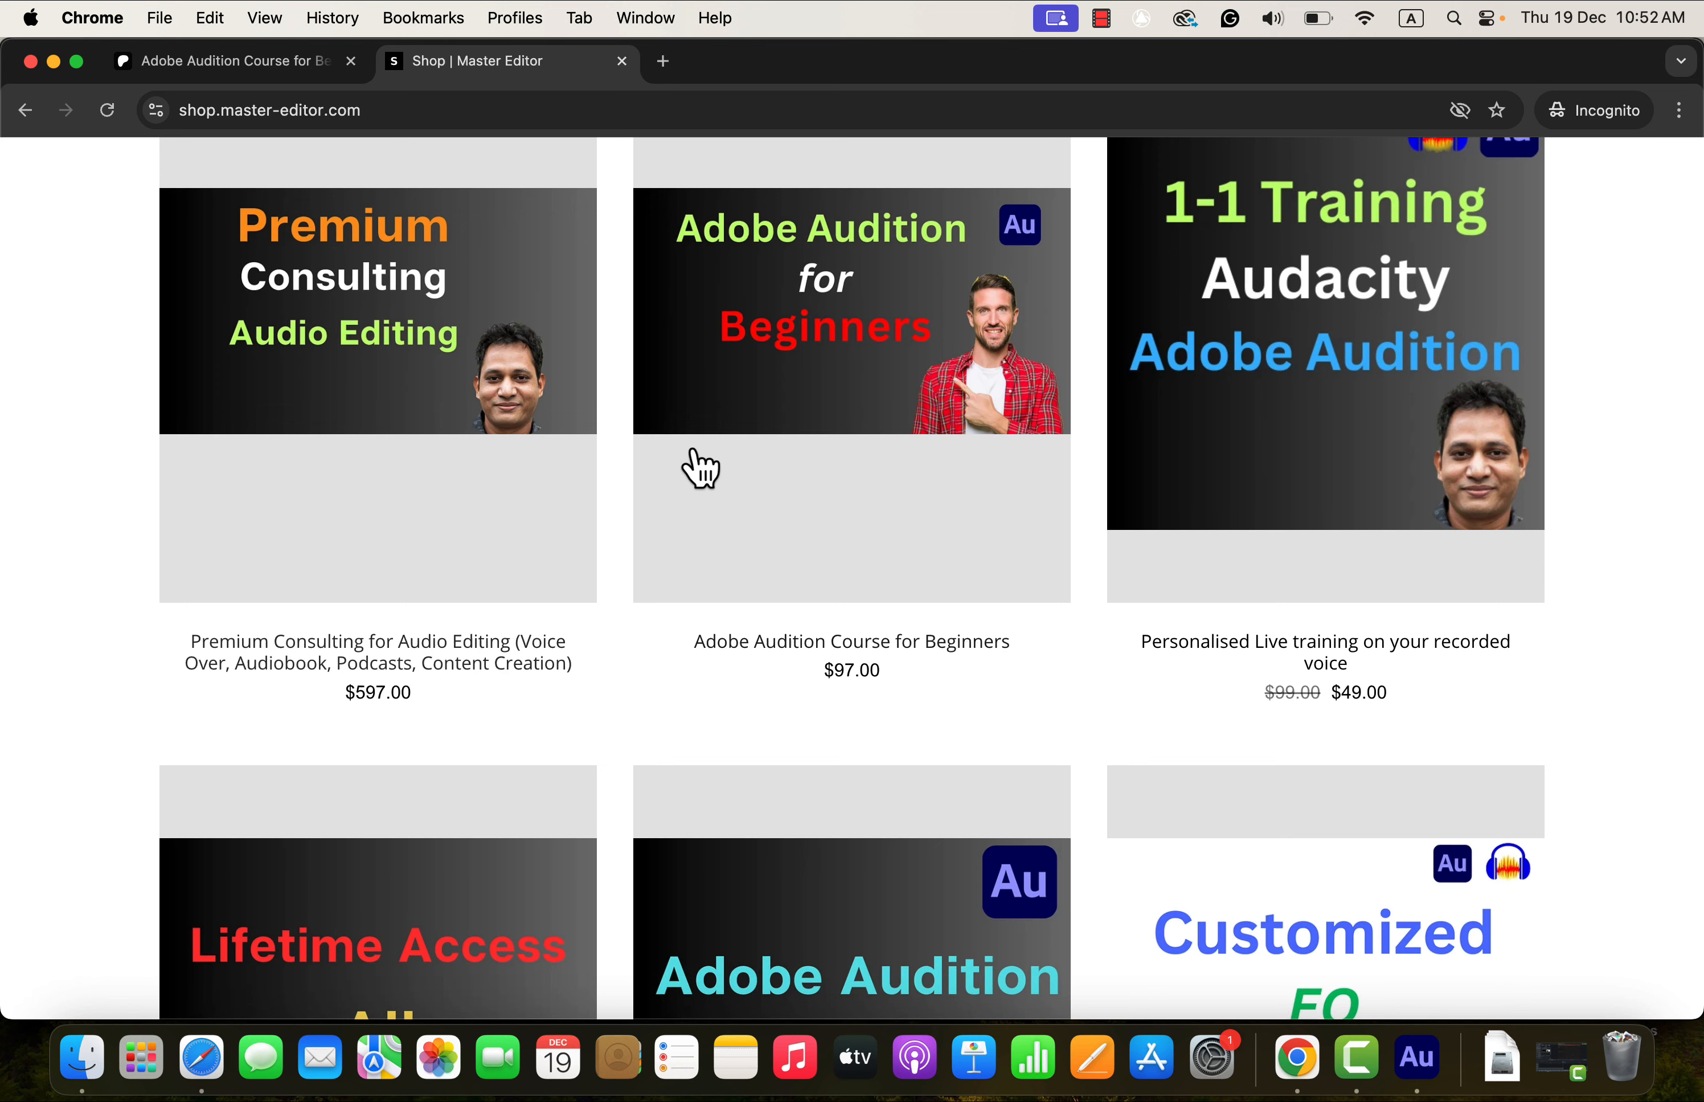
left_click(751, 425)
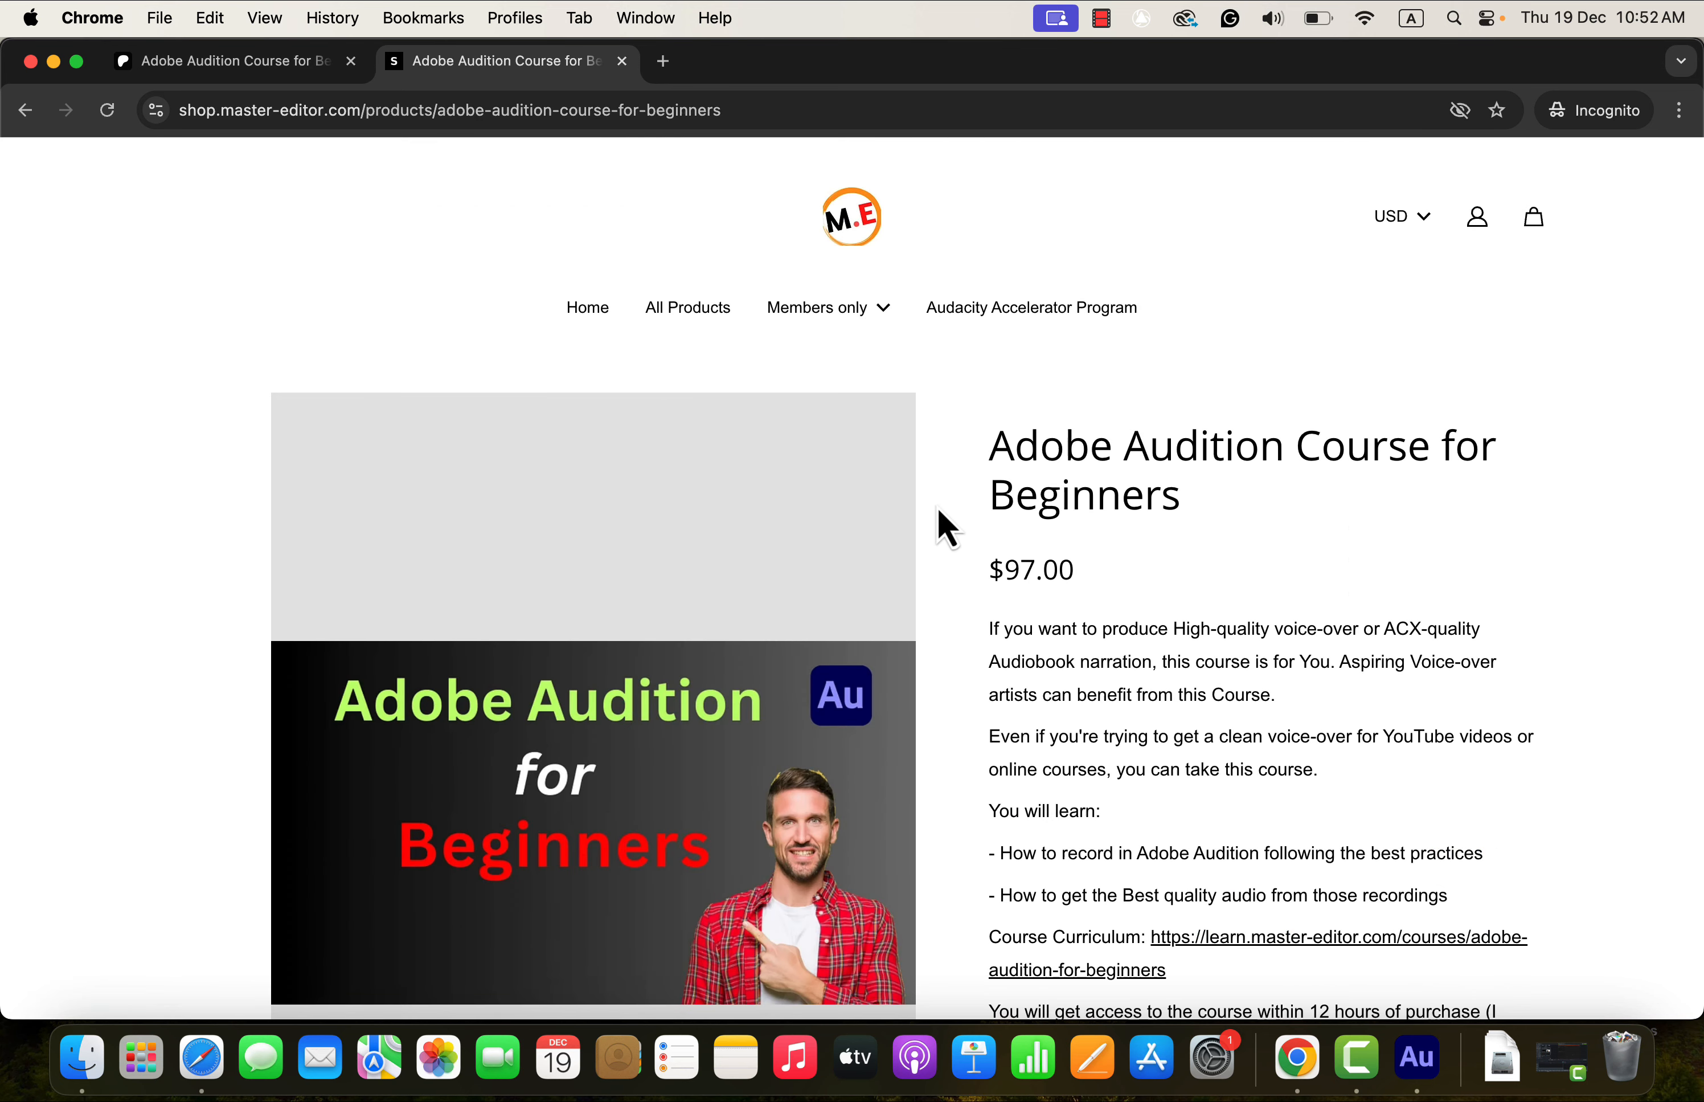
scroll(939, 526, "down", 5)
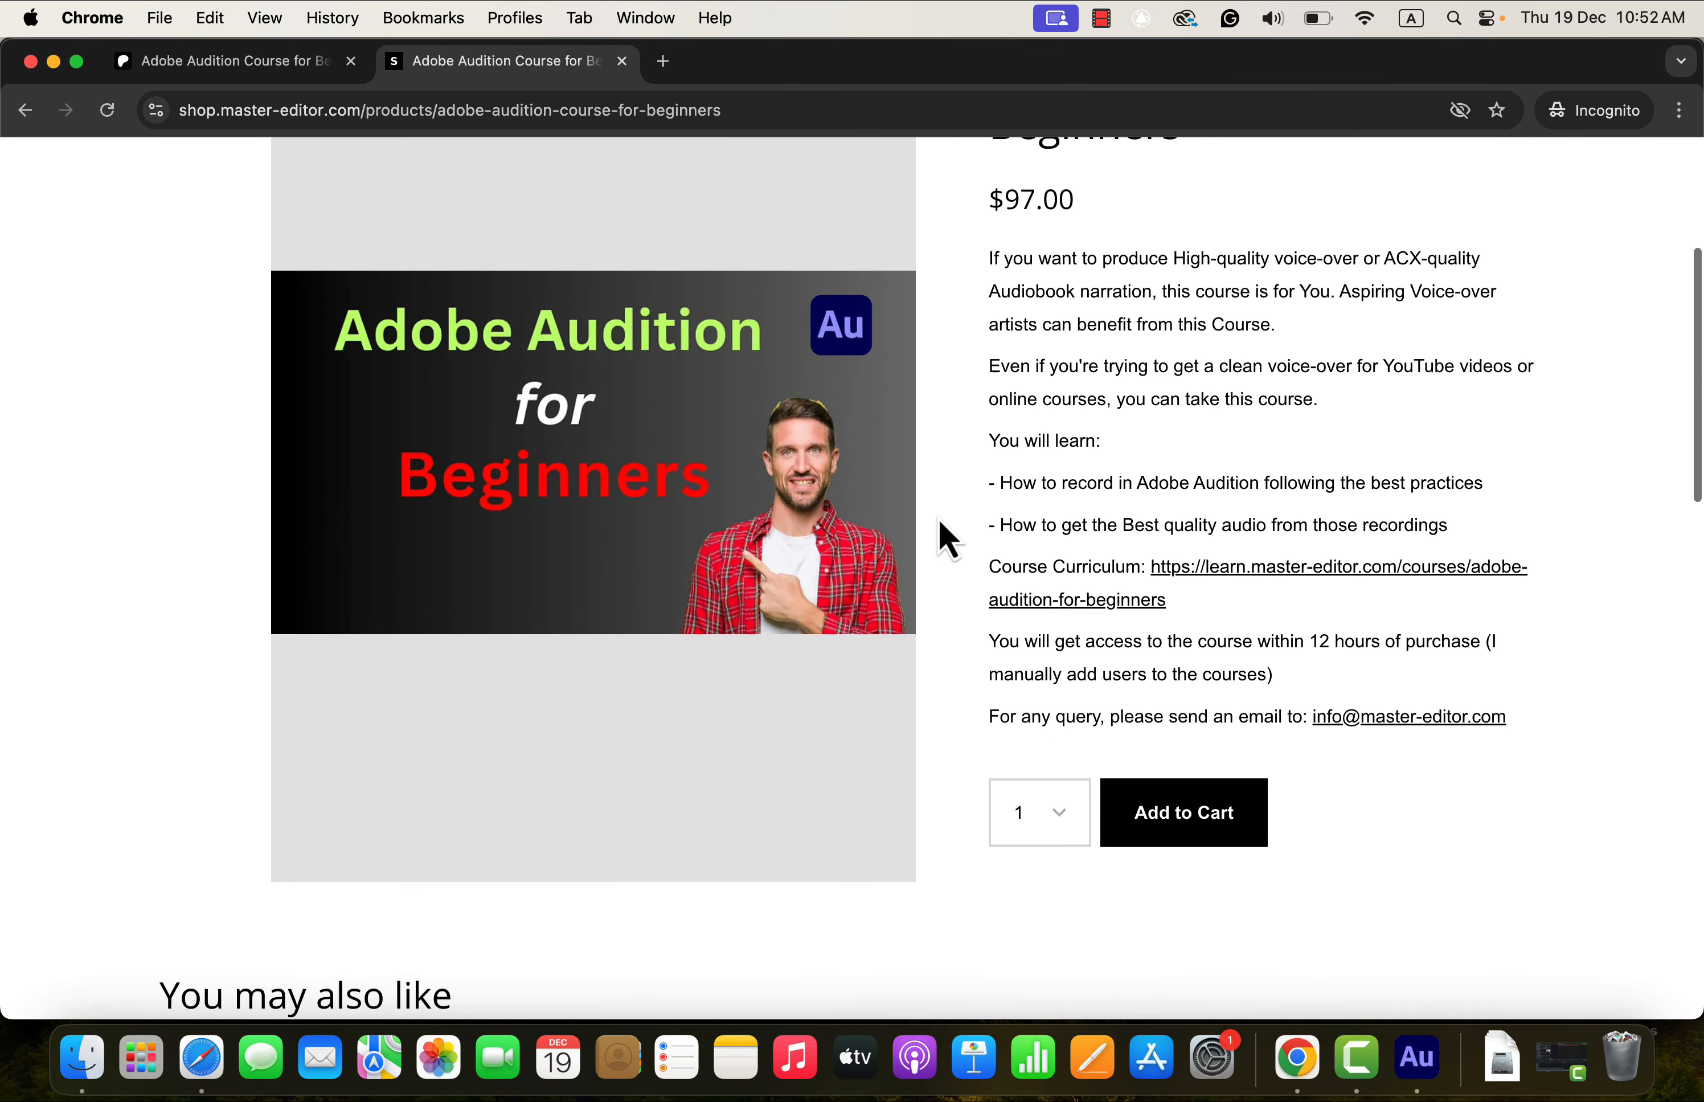